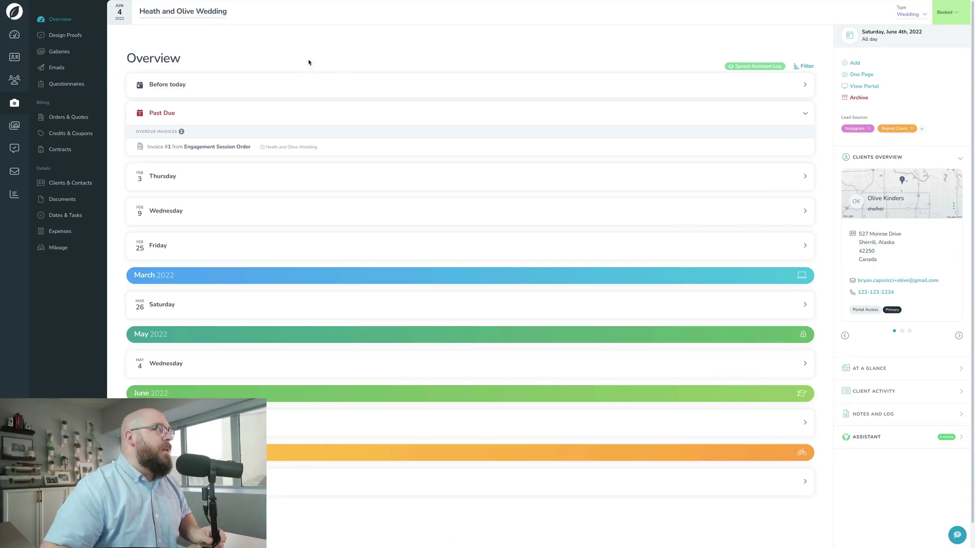
Add a new credit based on the Wedding Price List, titled '3 Digital Files'
click(71, 134)
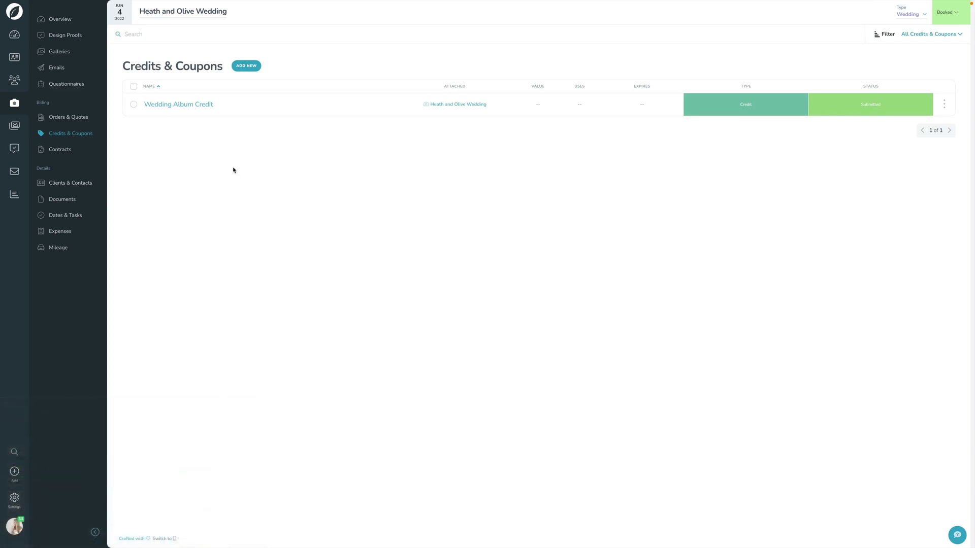
click(246, 66)
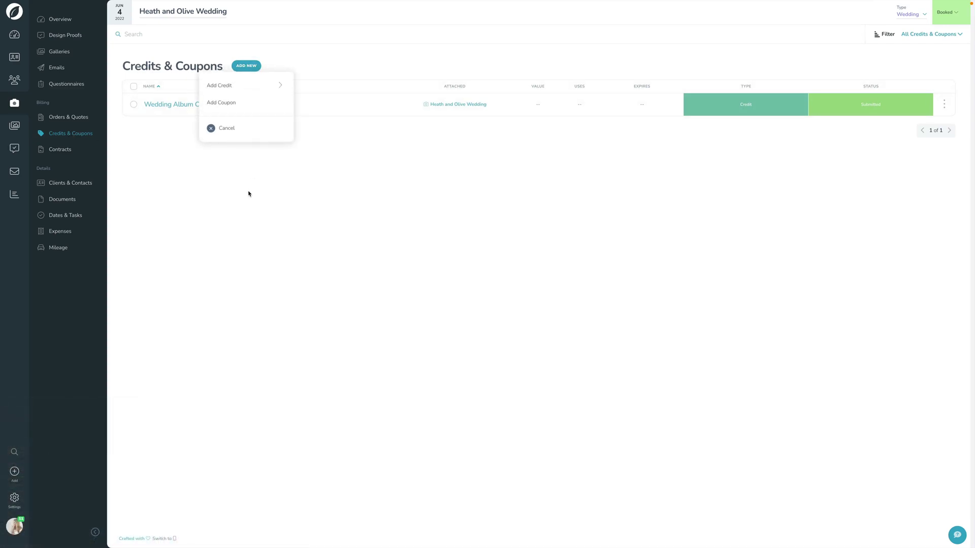
click(216, 103)
click(224, 94)
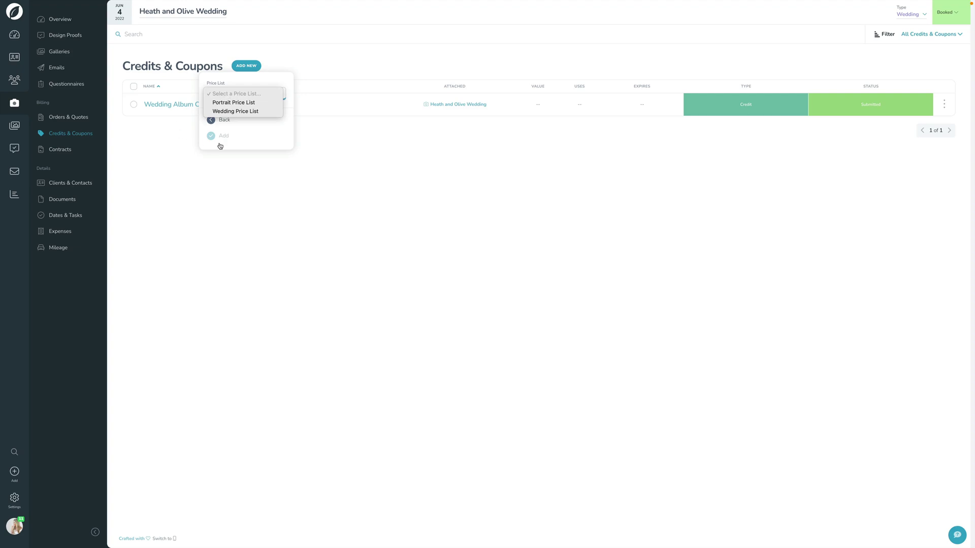
click(225, 111)
click(224, 135)
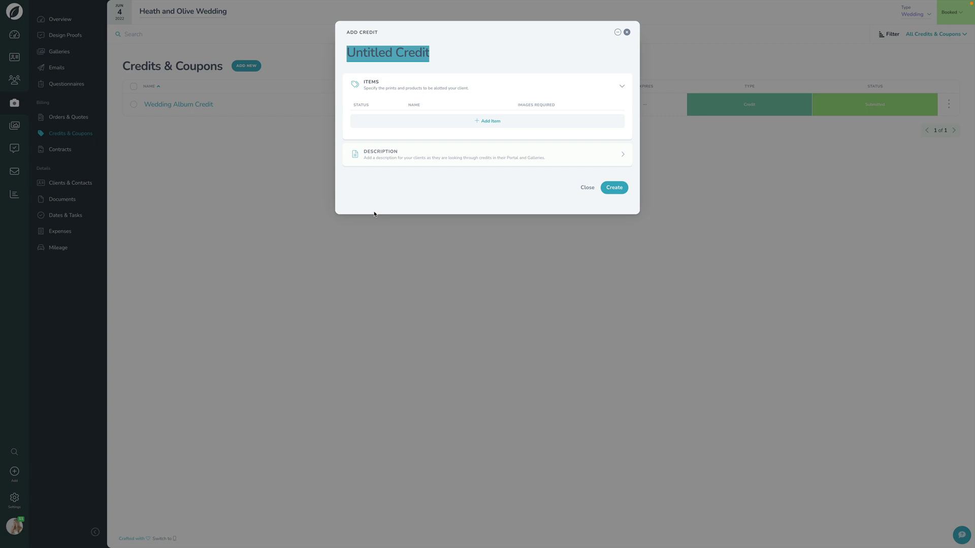
text(3 Digital Files)
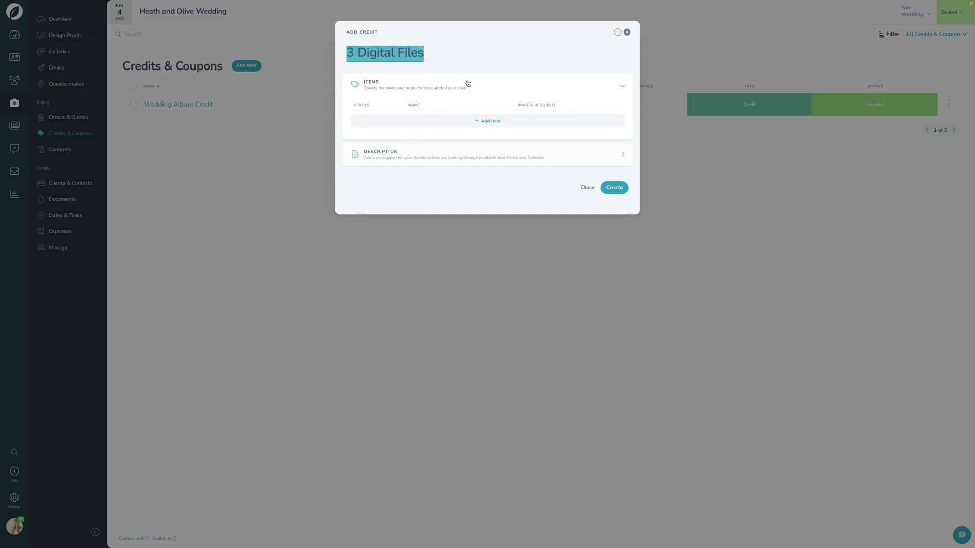
click(466, 100)
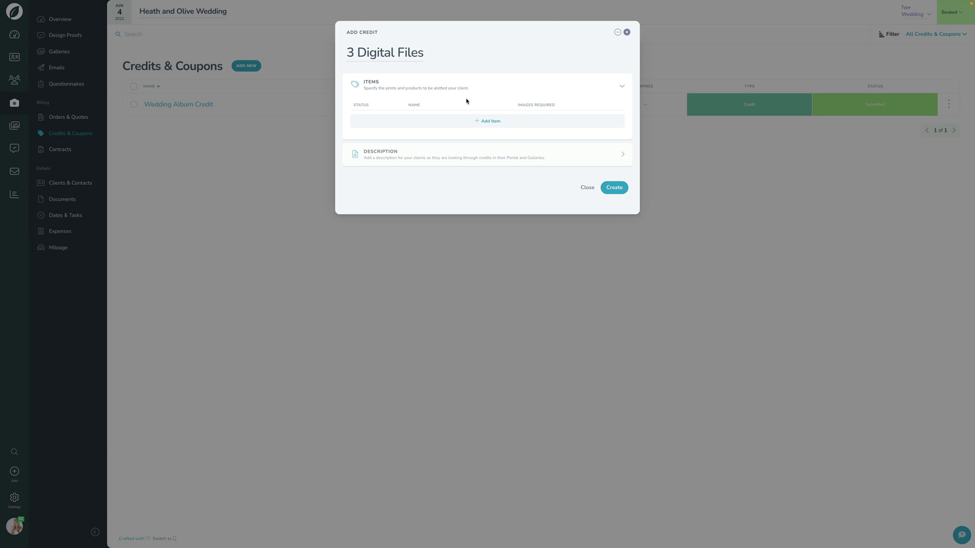
Add an Archival Digital File item with quantity 3 to the credit
click(483, 121)
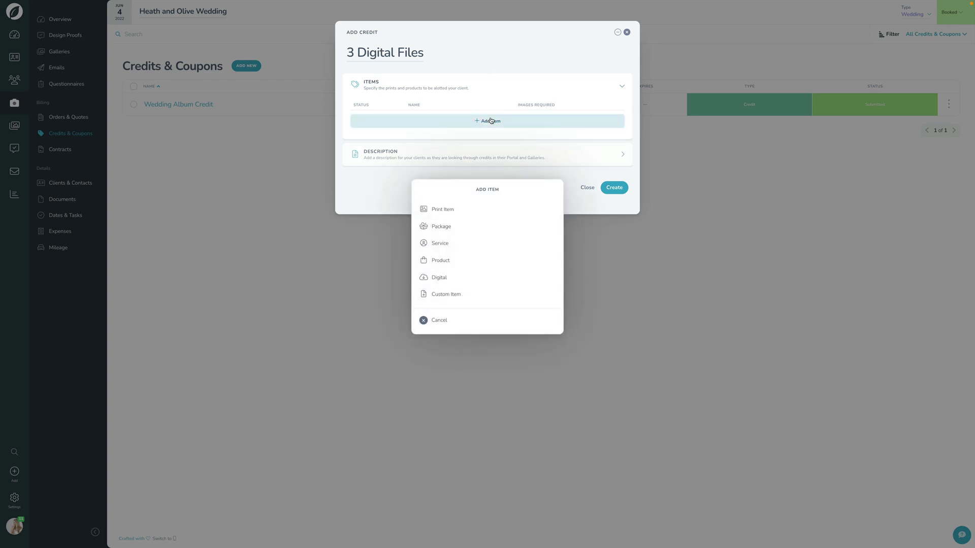
click(455, 284)
click(459, 229)
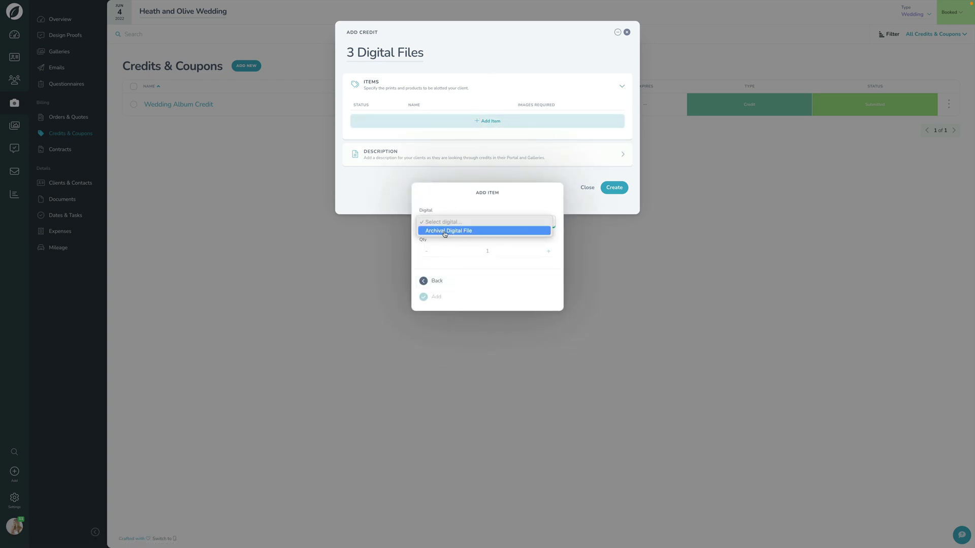
click(548, 251)
click(548, 251)
click(455, 301)
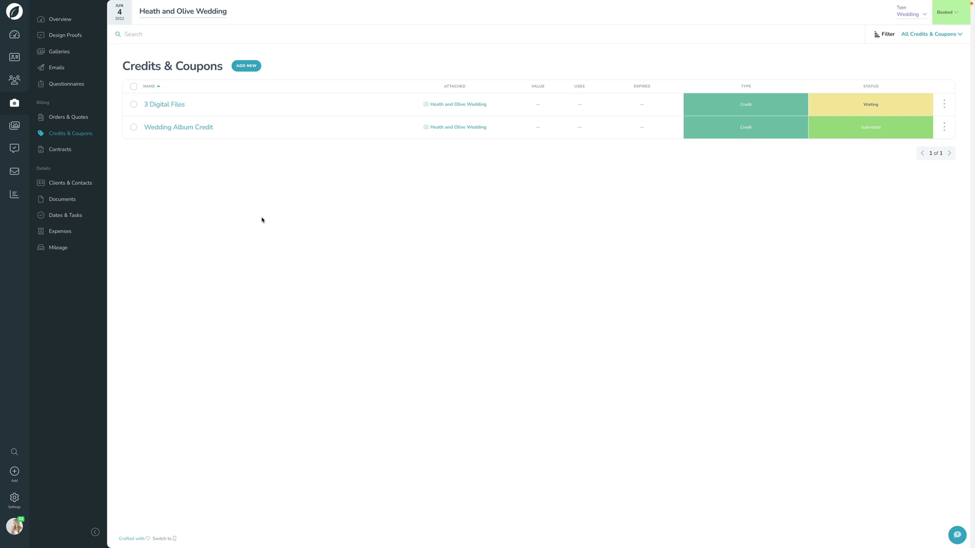
Set Wedding Price List digital fulfillment to On and Auto with the High Resolution preset, then save
click(19, 506)
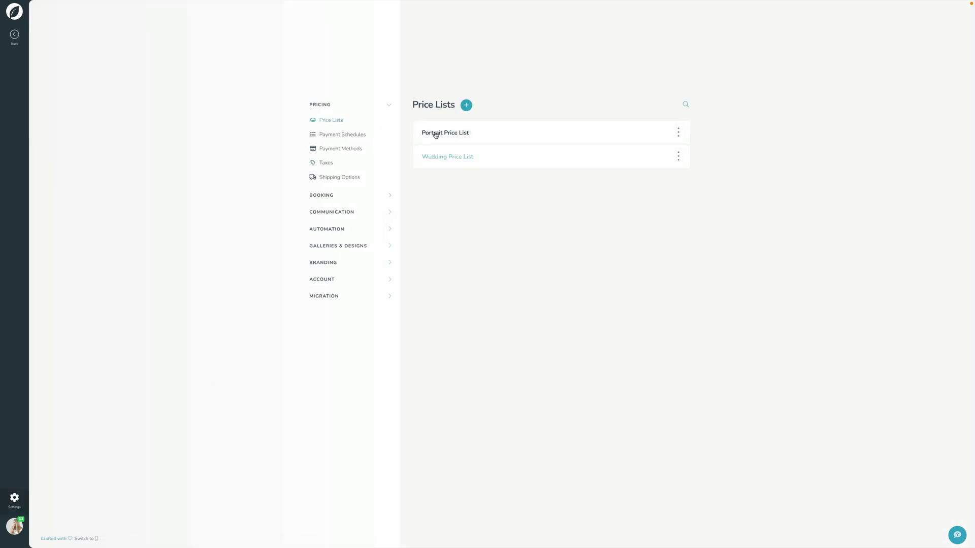
click(447, 161)
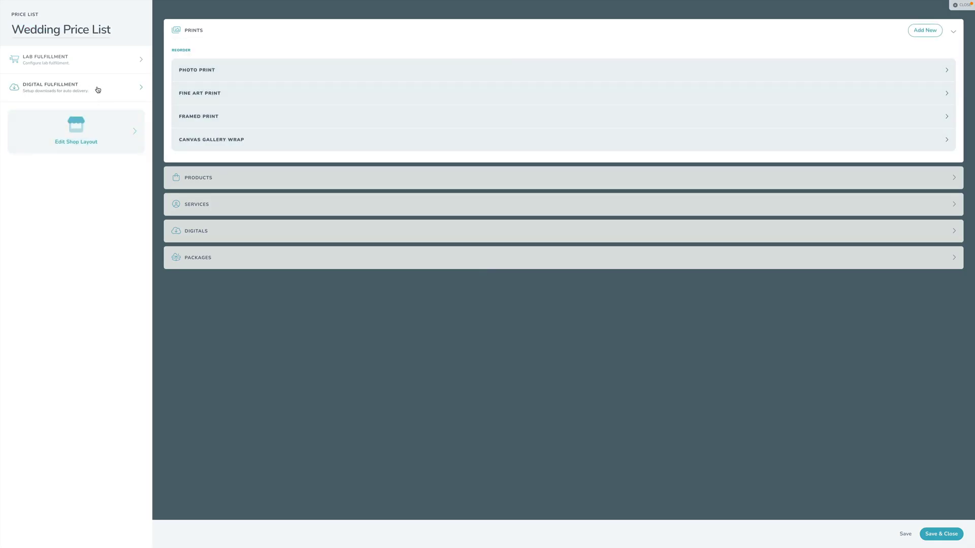
click(98, 90)
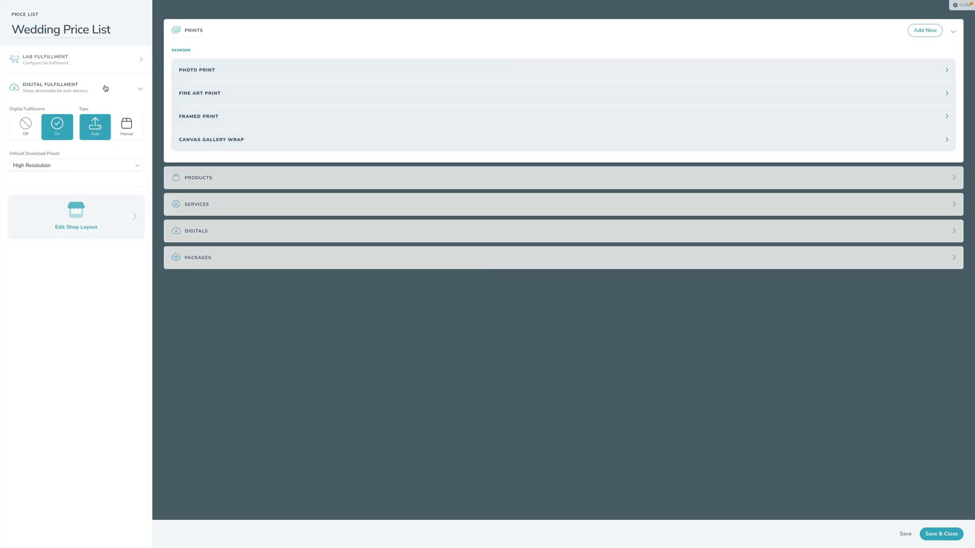
click(31, 126)
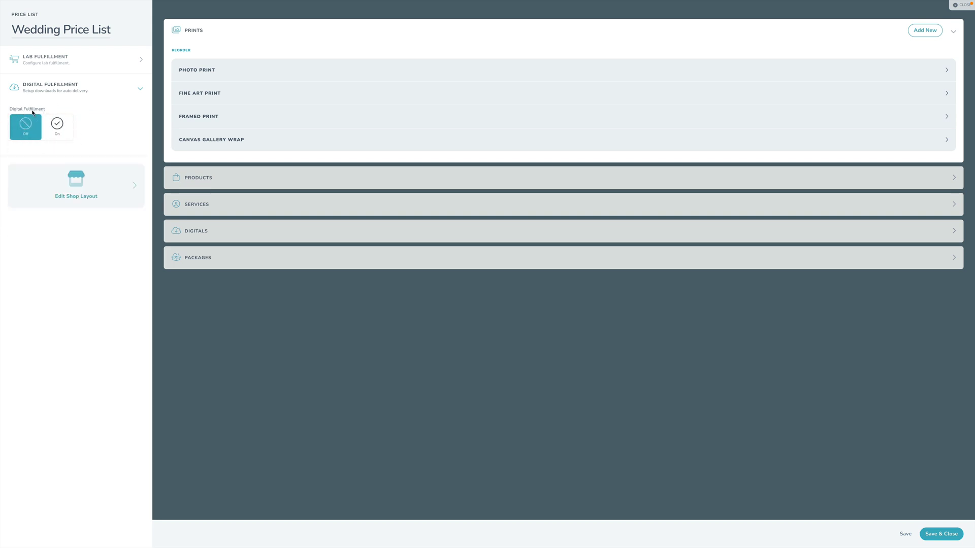
click(53, 133)
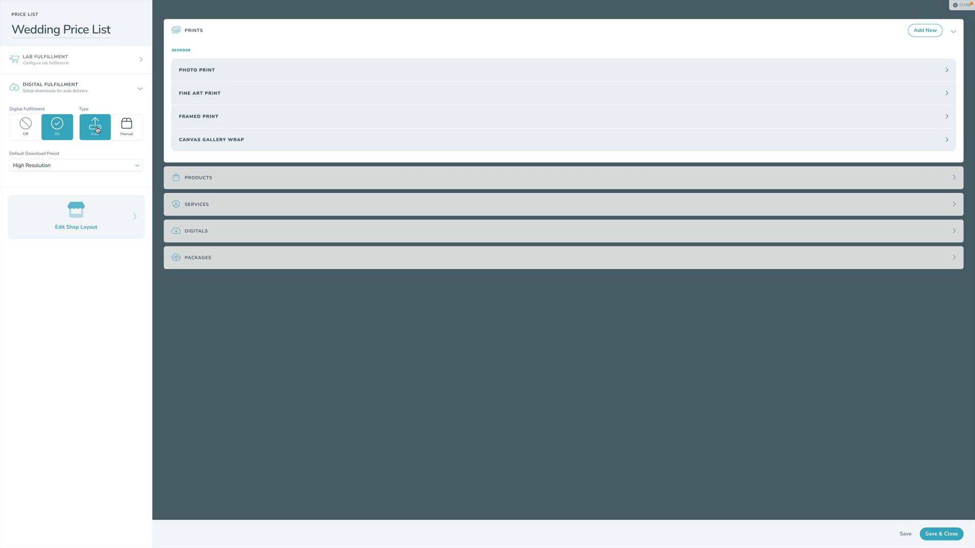
click(127, 127)
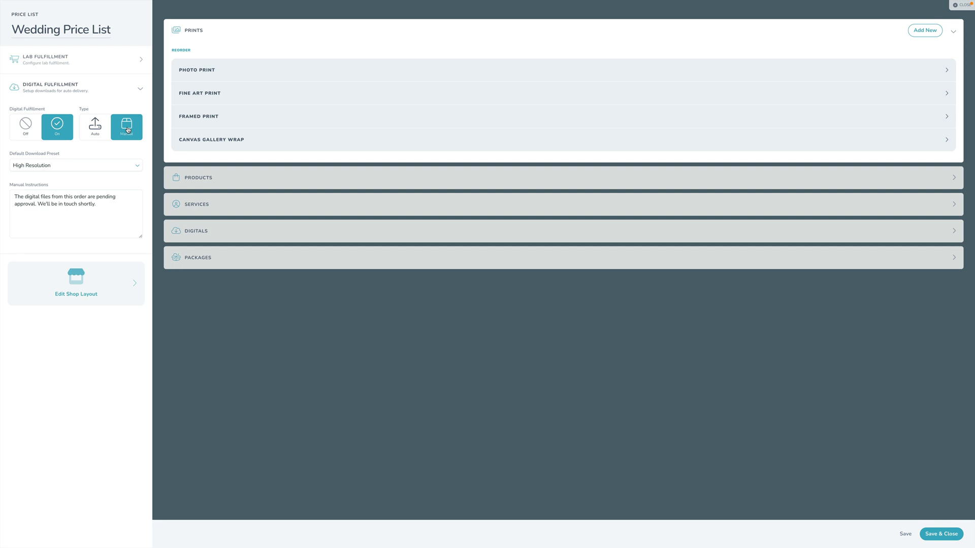
click(101, 133)
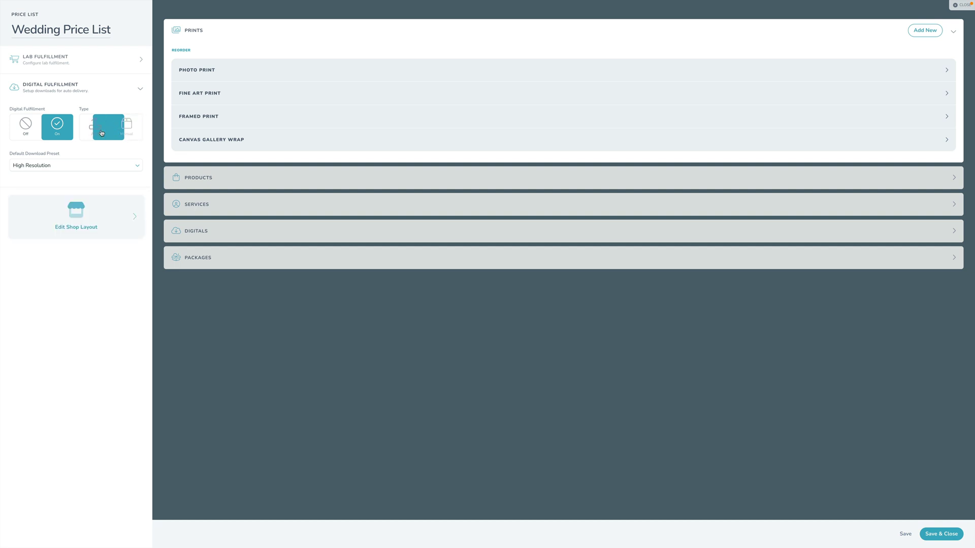
click(50, 166)
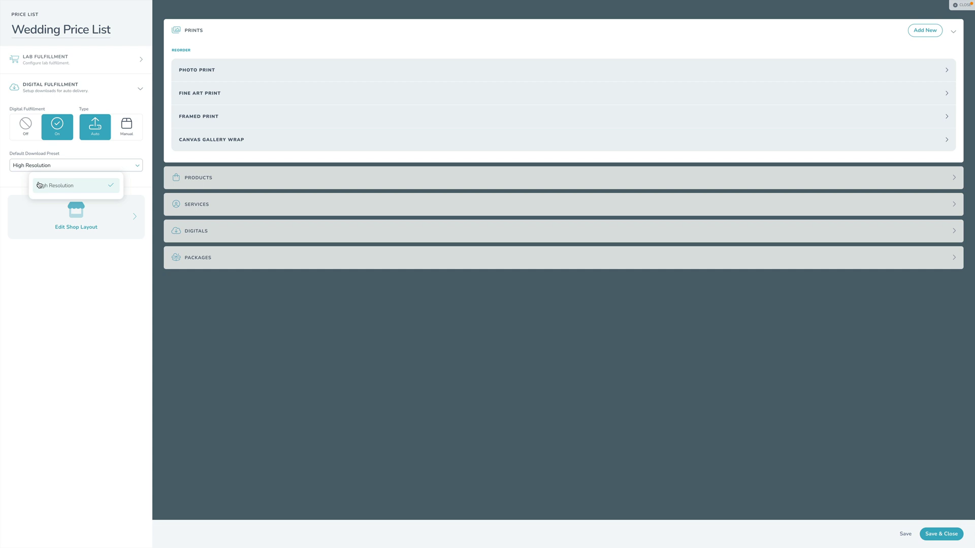
click(52, 185)
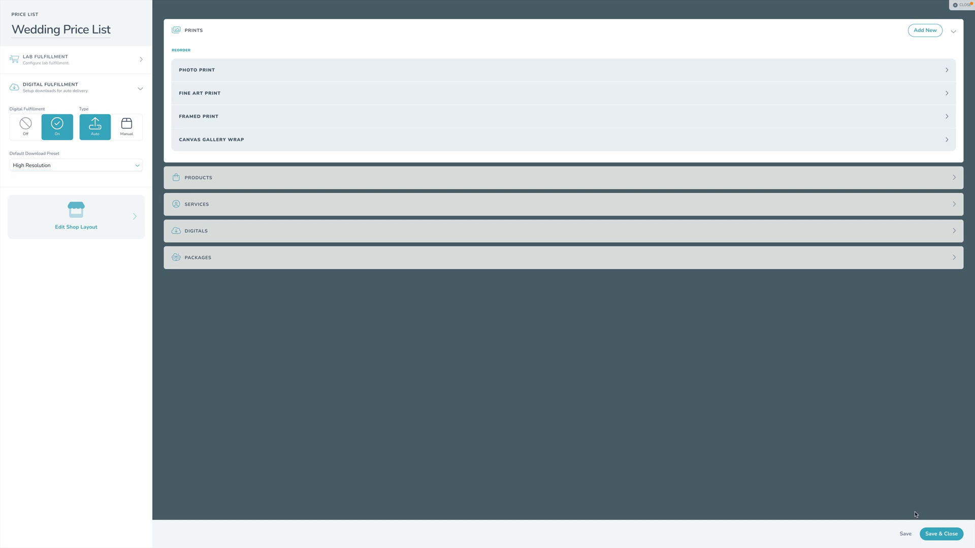
click(938, 534)
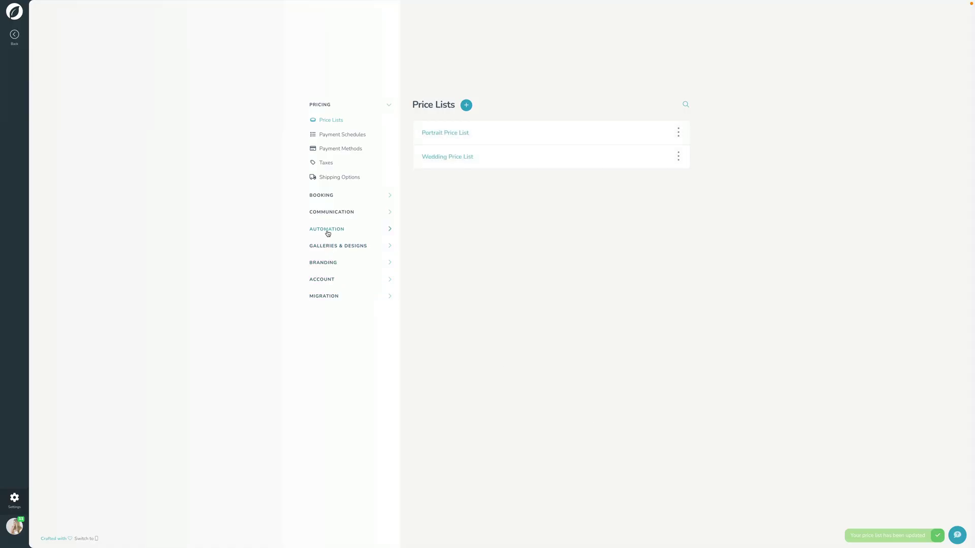
Keep the High Resolution download preset at High-Res(5000px) with watermarks off, and save
click(328, 246)
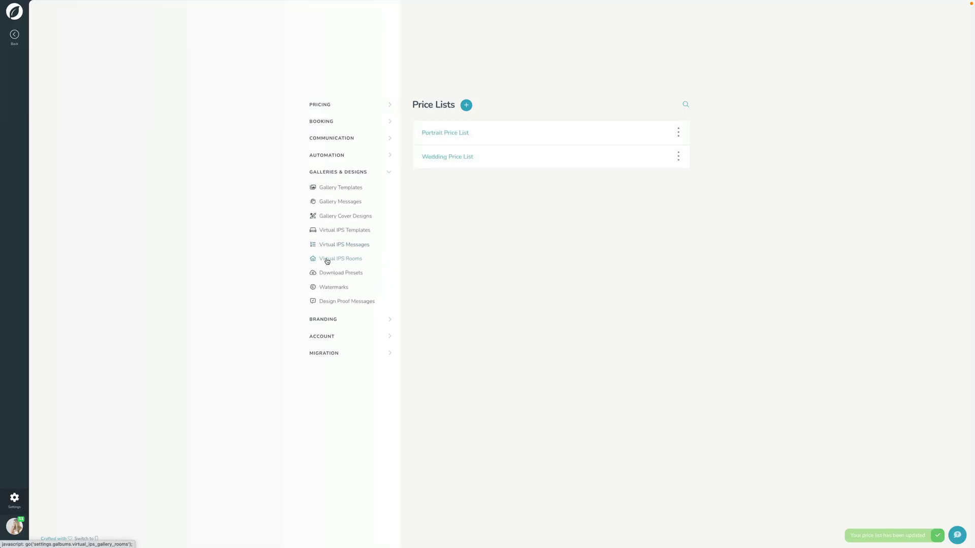
click(344, 274)
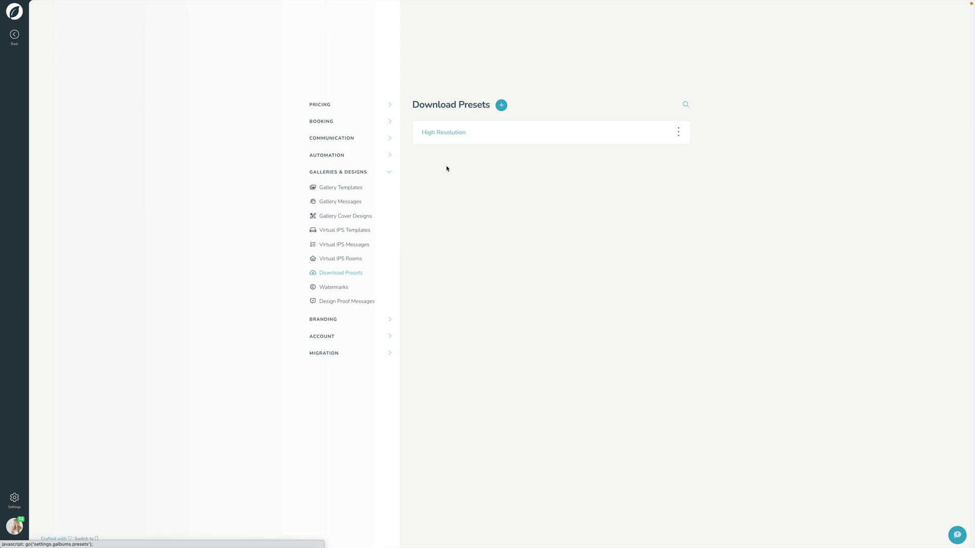
click(450, 132)
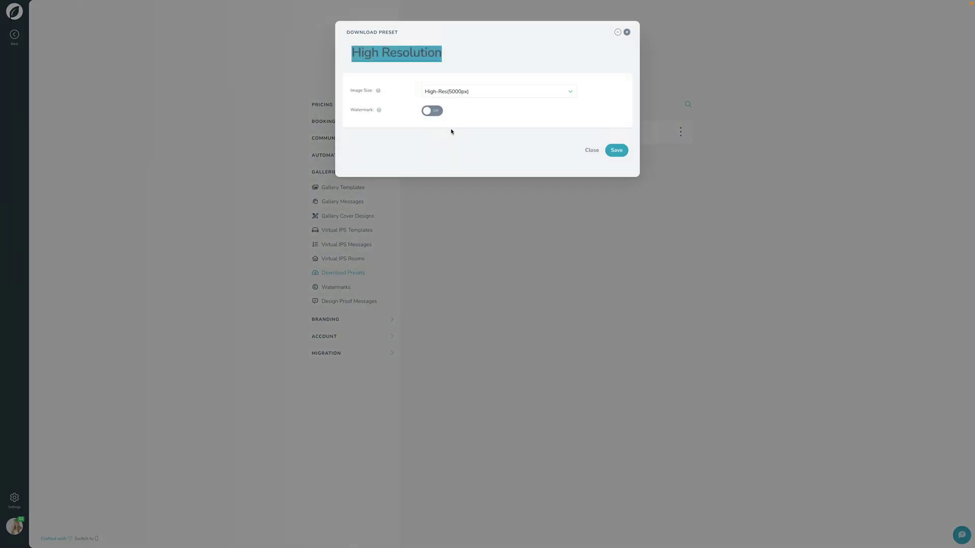
click(535, 102)
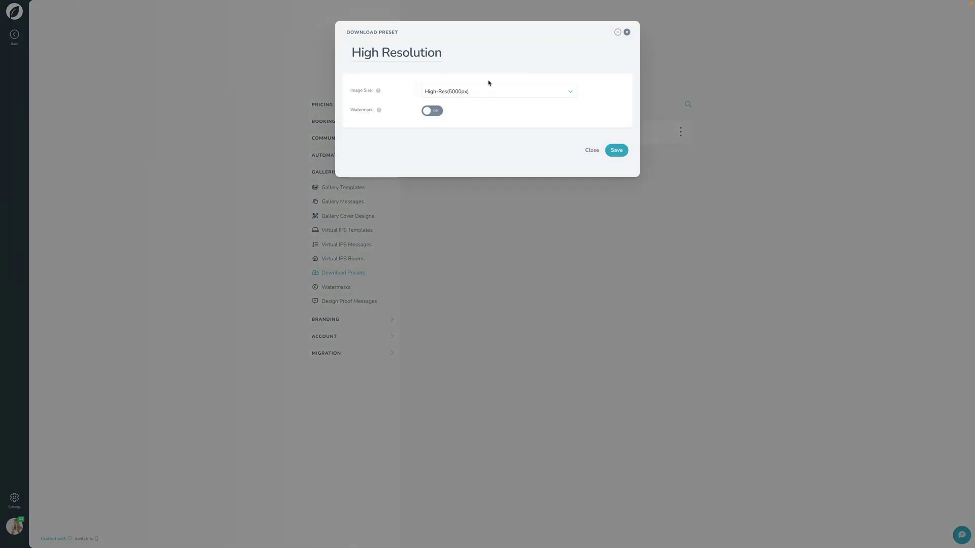
click(451, 93)
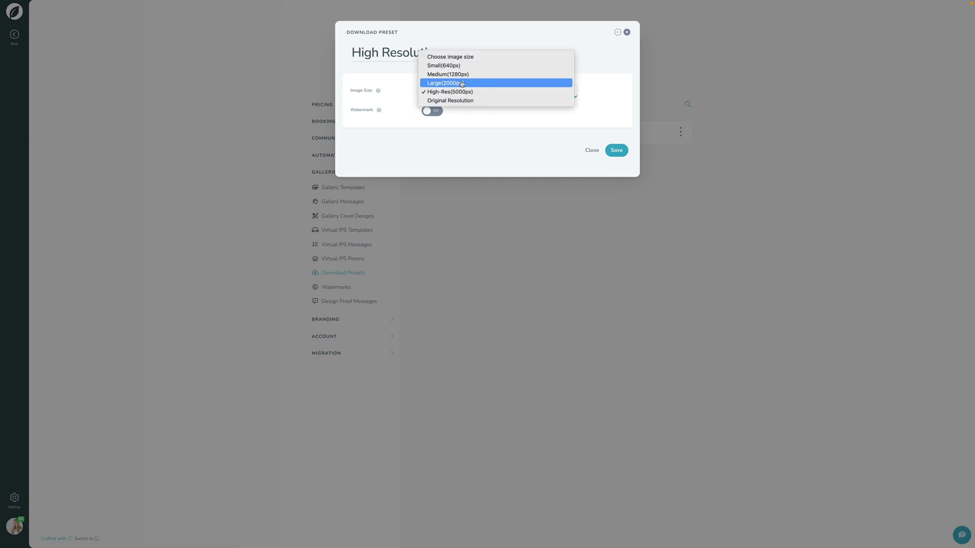
click(458, 142)
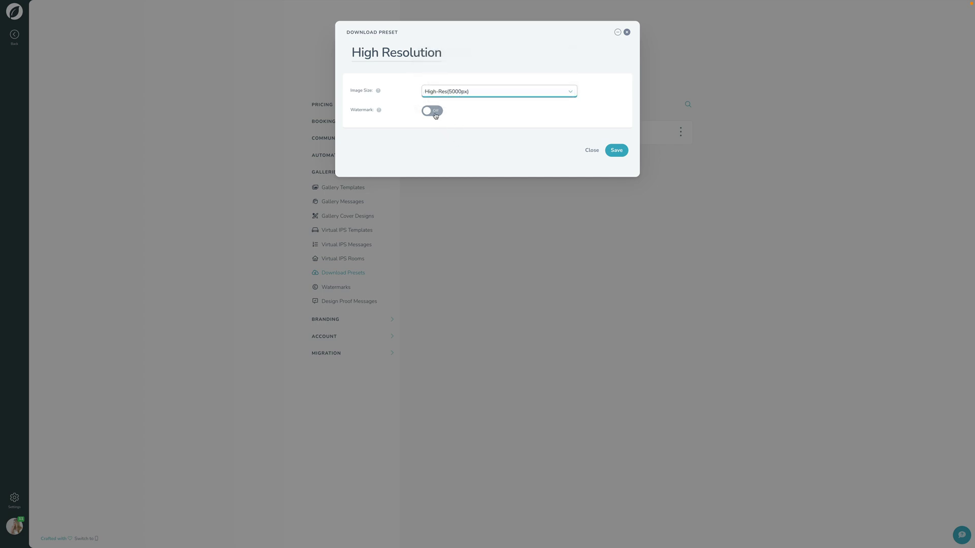
click(443, 132)
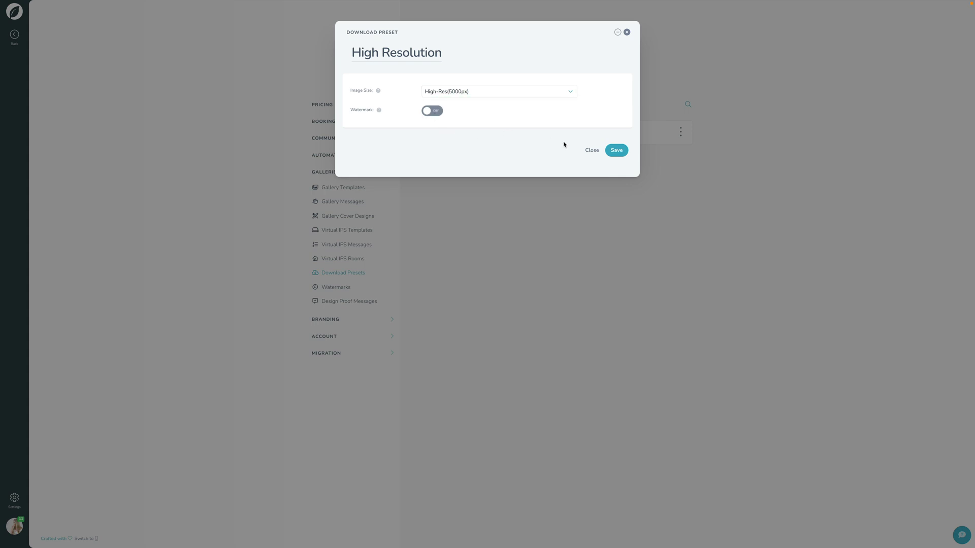
click(615, 151)
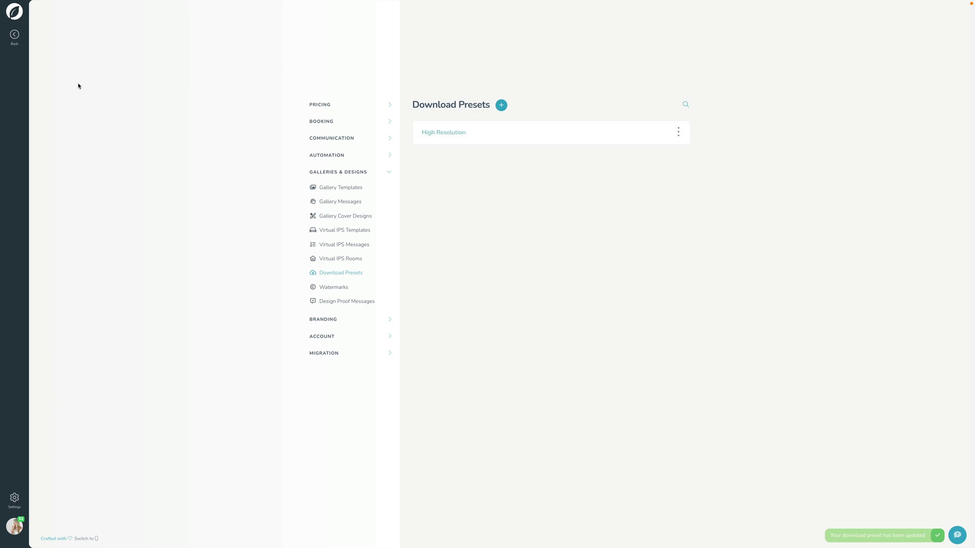
Open the Heath and Olive Wedding's 3 Digital Files credit and expand it into three Archival Digital File entries
click(14, 36)
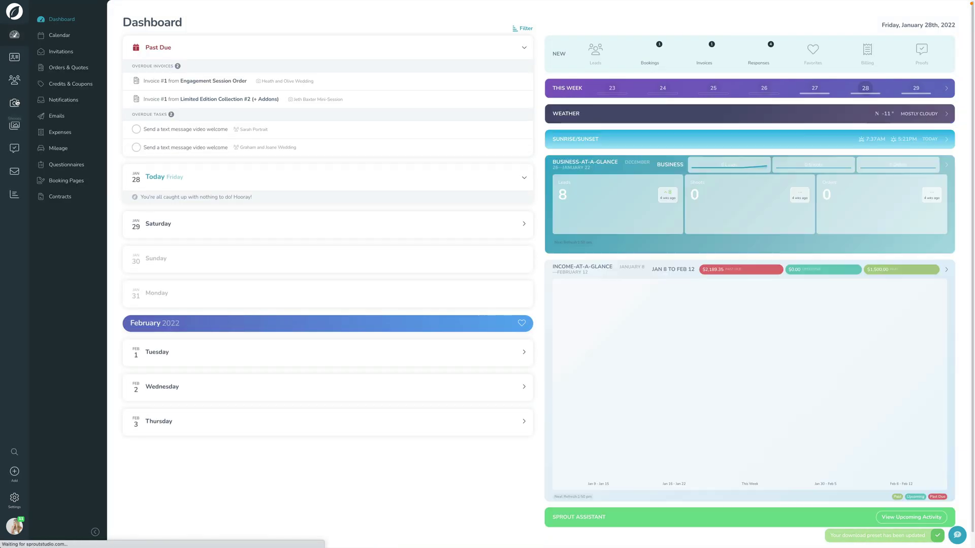
click(15, 103)
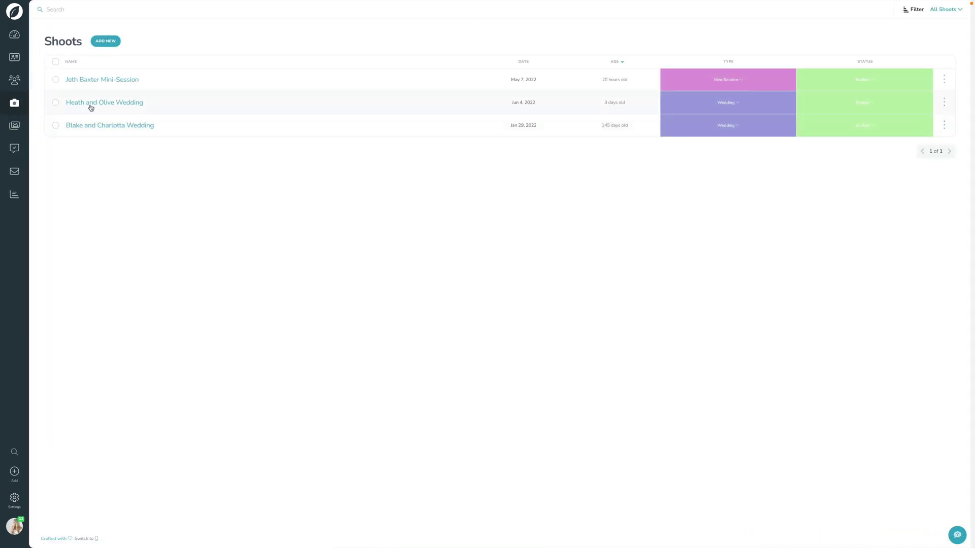
click(91, 105)
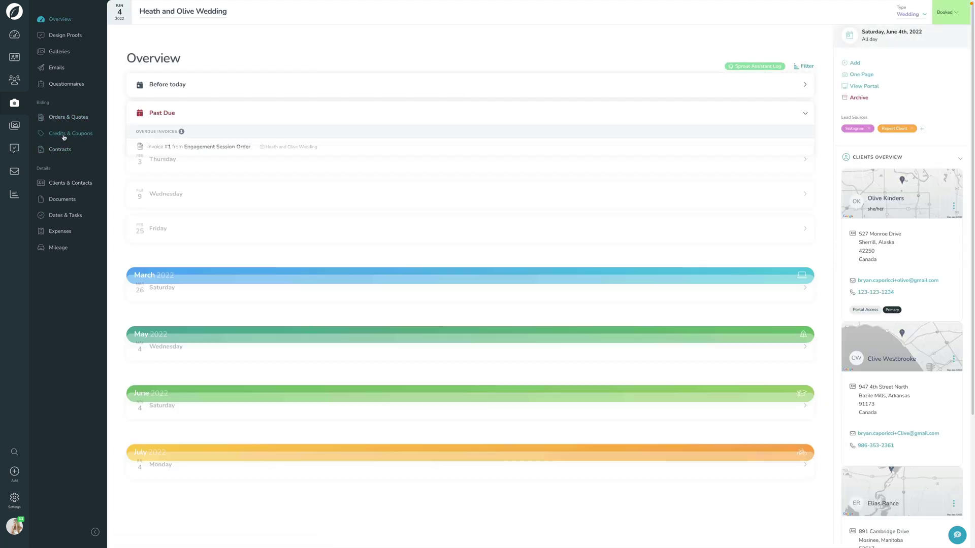
click(64, 135)
click(169, 106)
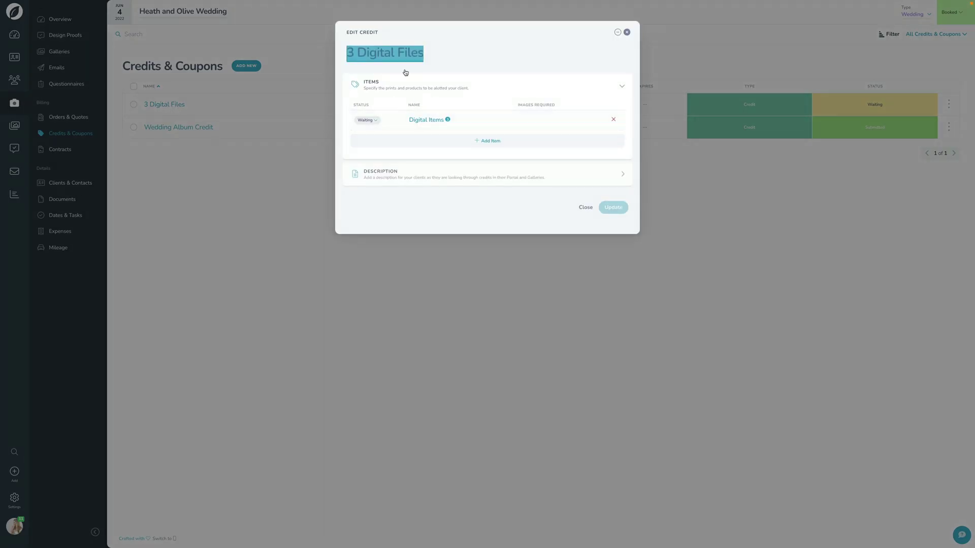
click(364, 120)
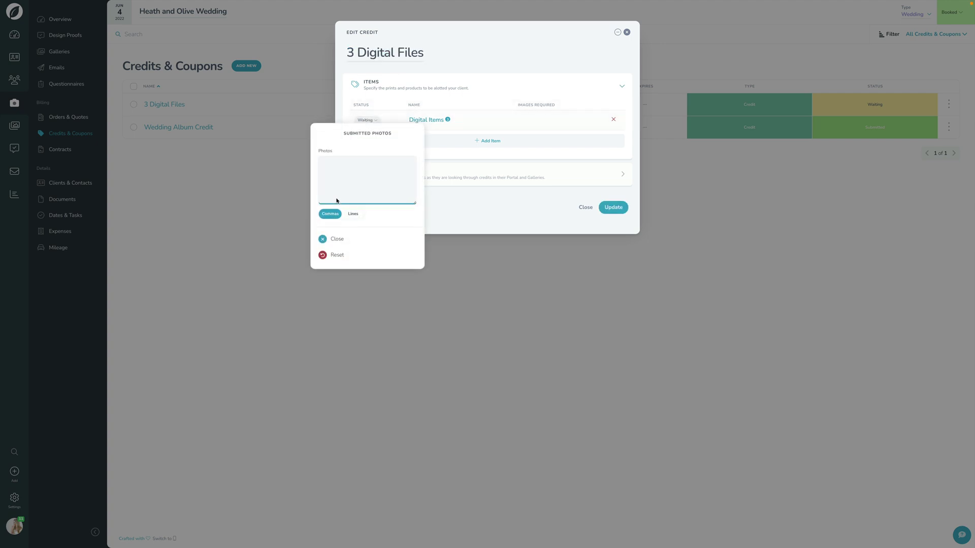
click(475, 198)
click(429, 122)
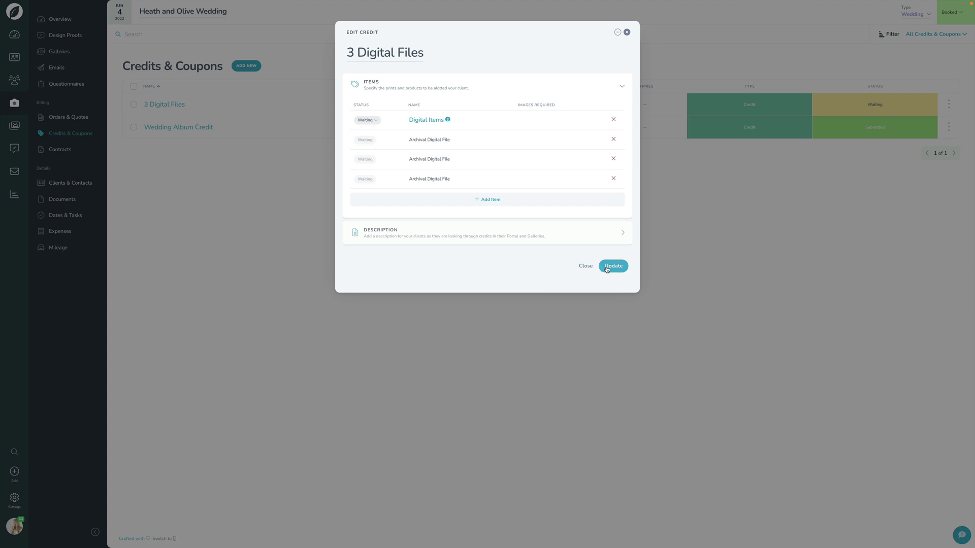
Save the credit, open the Heath and Olive Engagement gallery, and choose Use Credit on 3 Digital Files
click(156, 206)
click(60, 21)
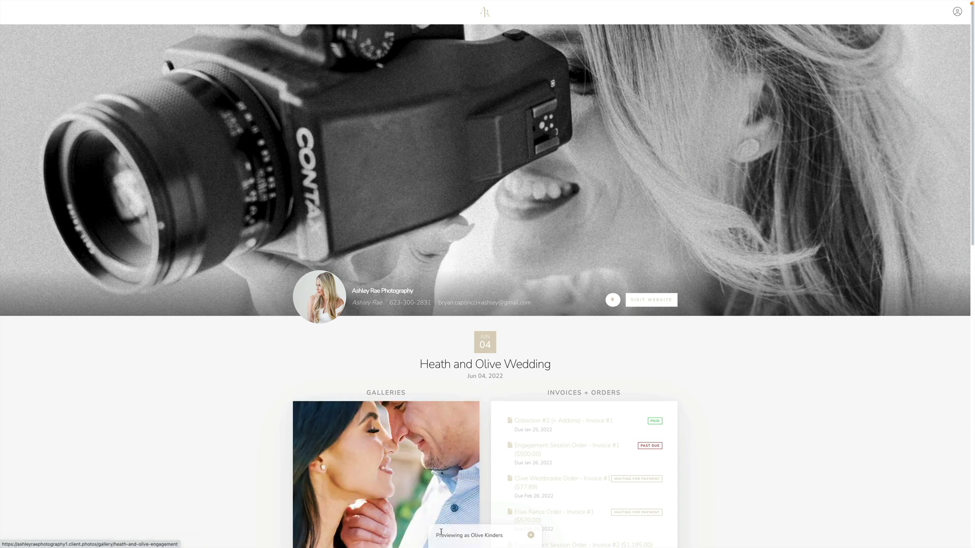
scroll(220, 405, down, 10)
scroll(221, 407, up, 4)
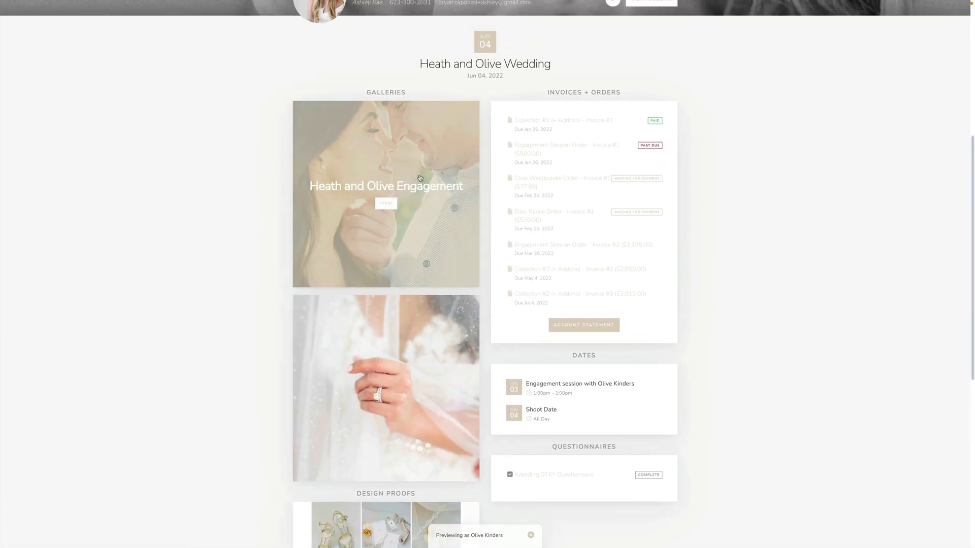
click(385, 206)
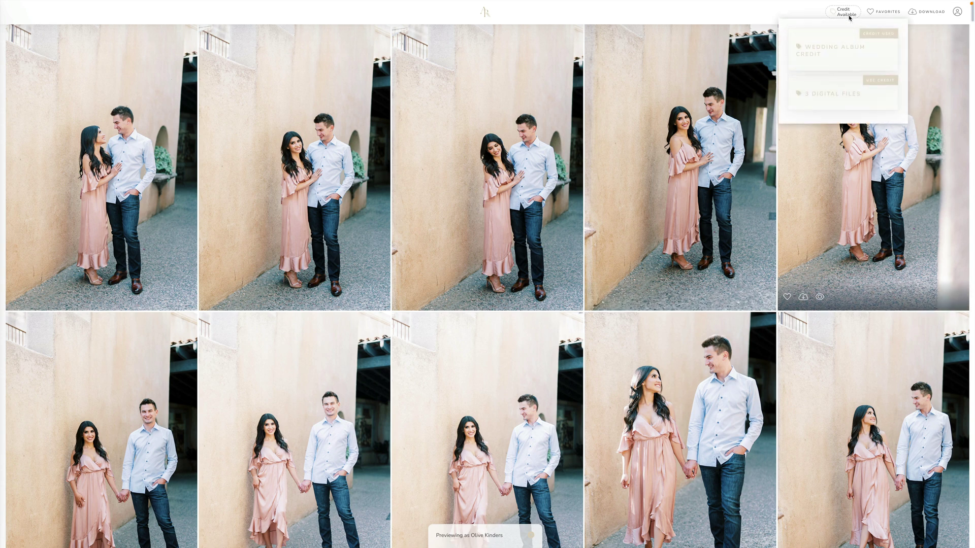
click(830, 96)
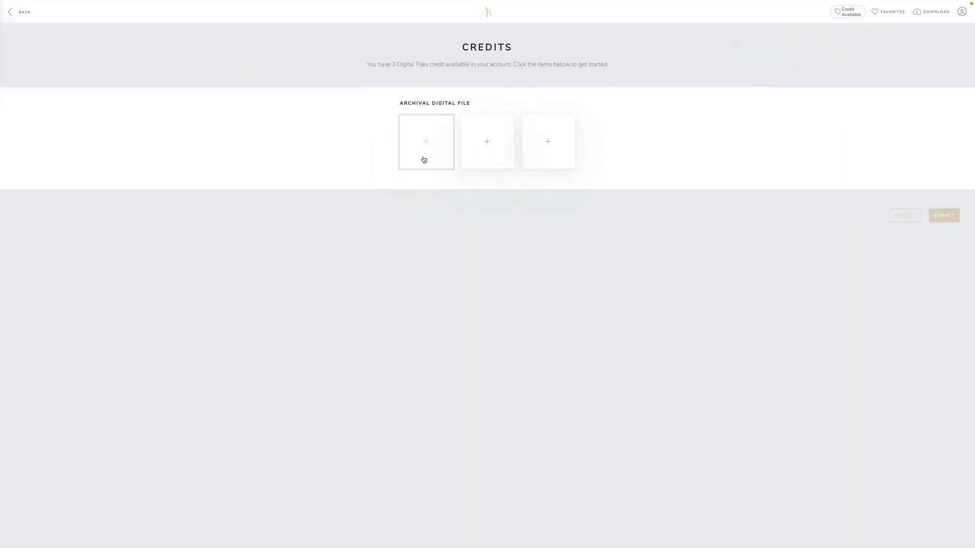
Put an engagement photo, including the archway photo, into each of the three Archival Digital File slots
click(424, 155)
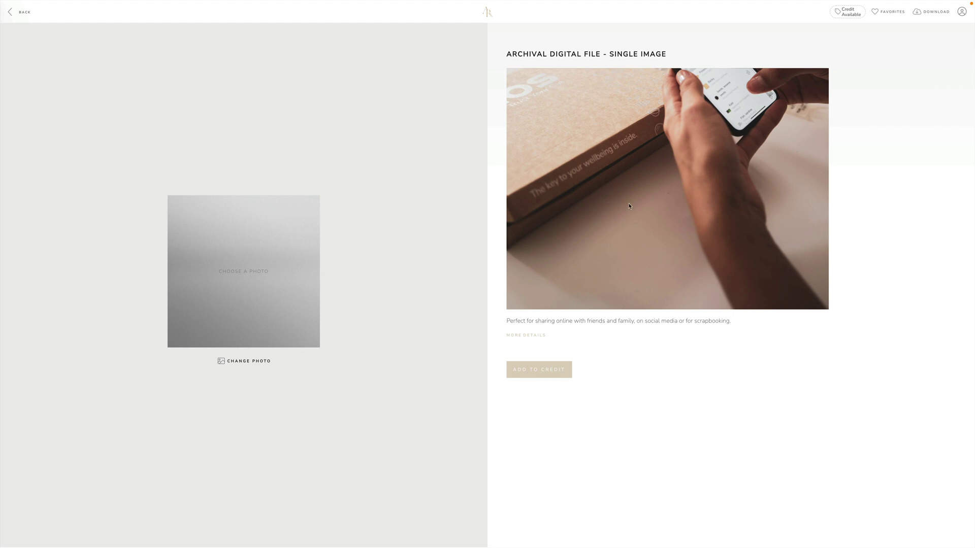
click(533, 338)
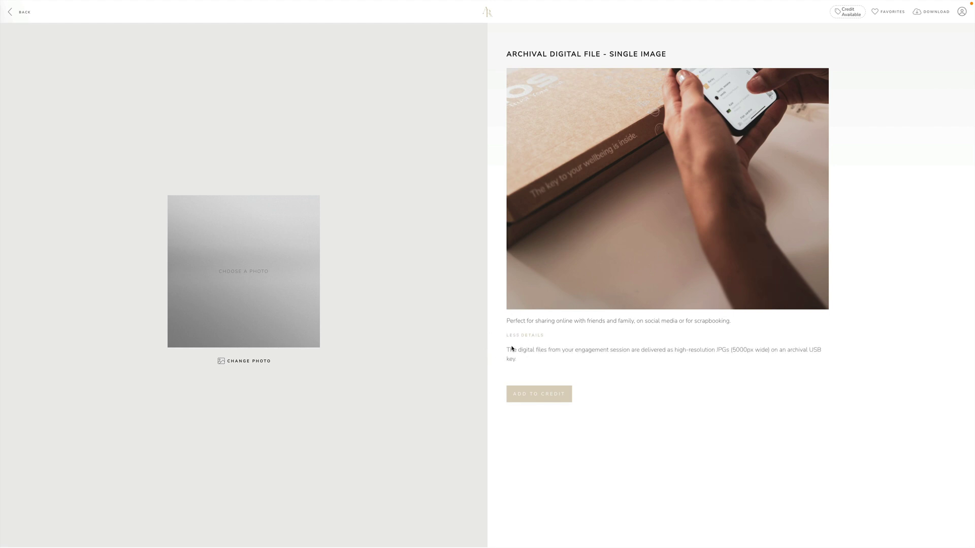
click(506, 334)
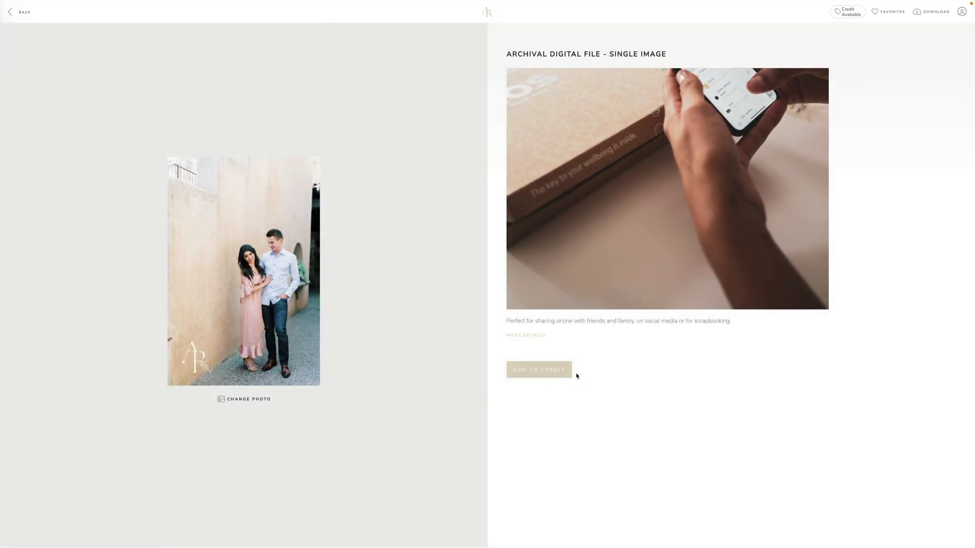
click(557, 372)
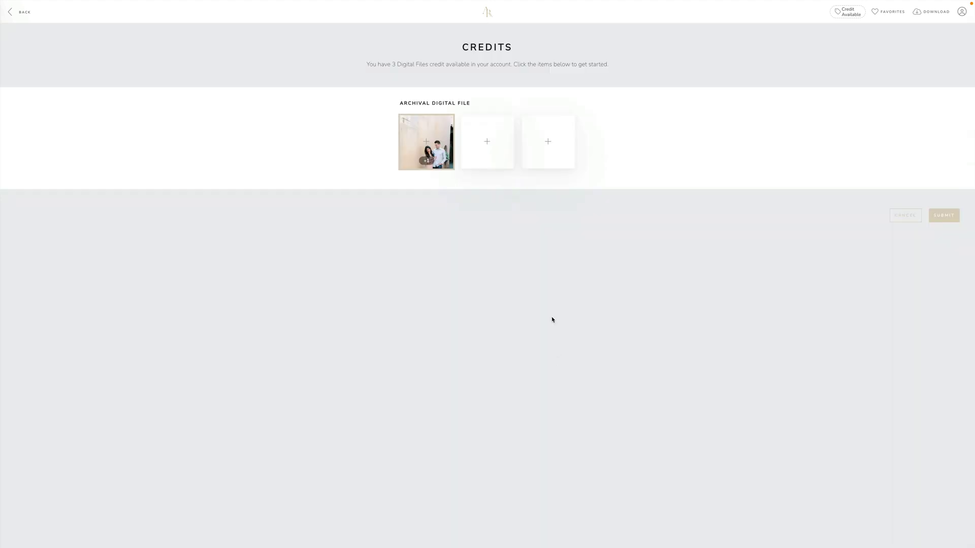
click(487, 141)
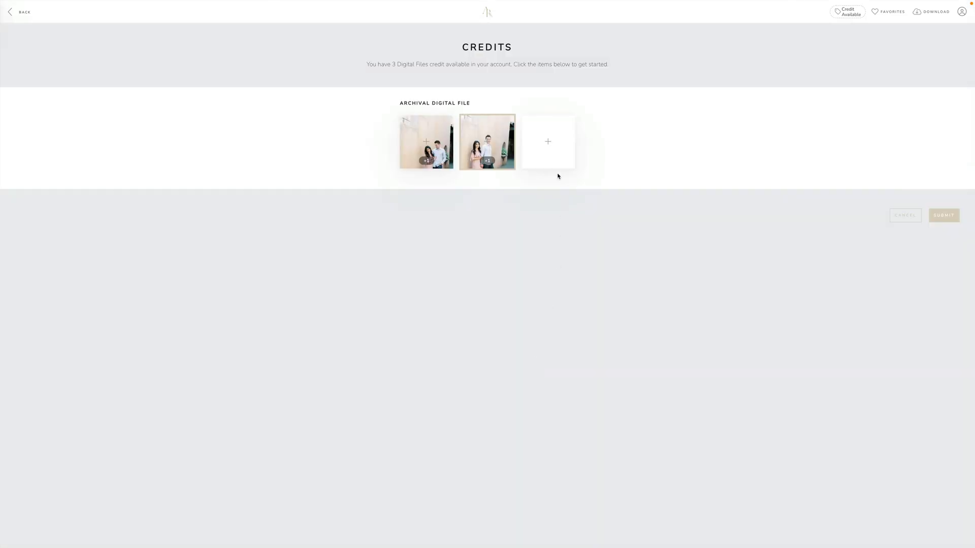
click(555, 155)
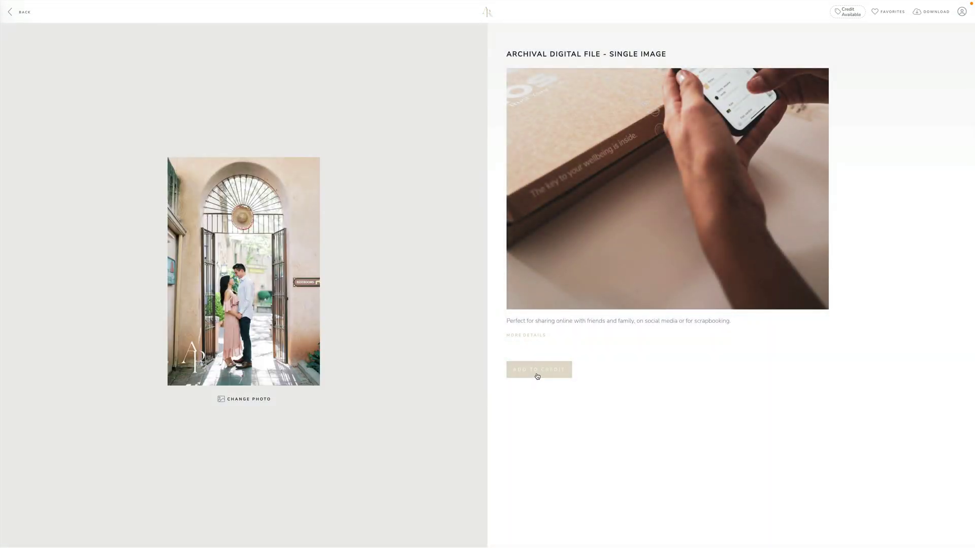
click(537, 375)
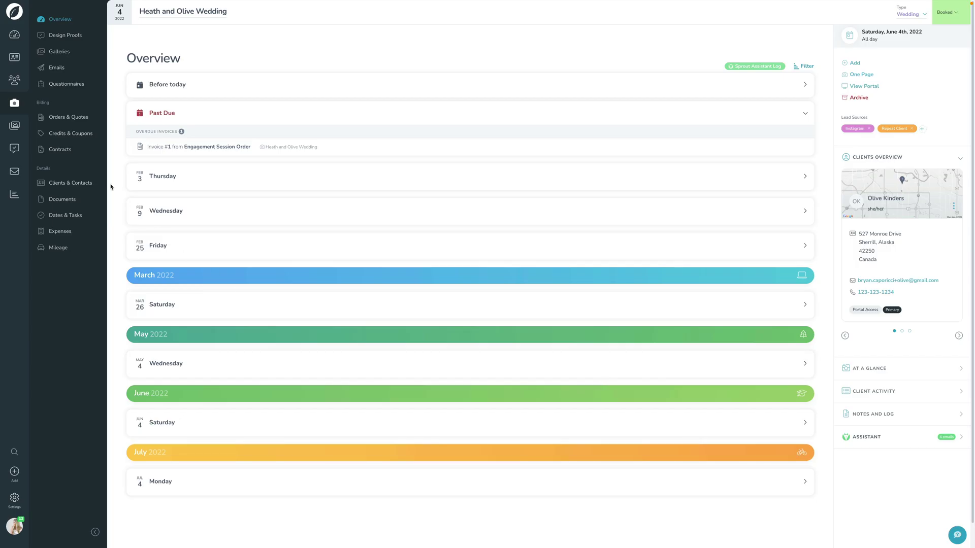
Review the 3 Digital Files credit's submitted photos, then go to its engagement gallery
click(58, 134)
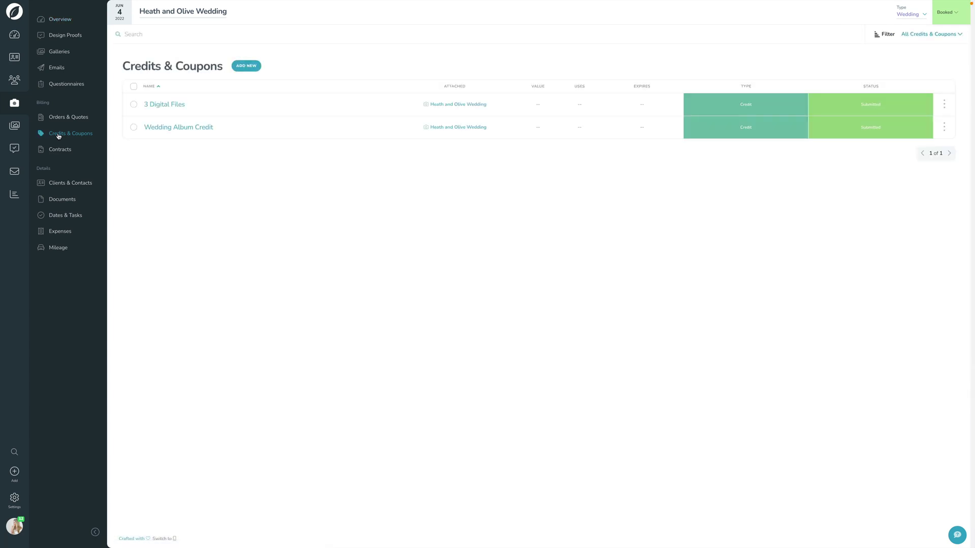
click(167, 105)
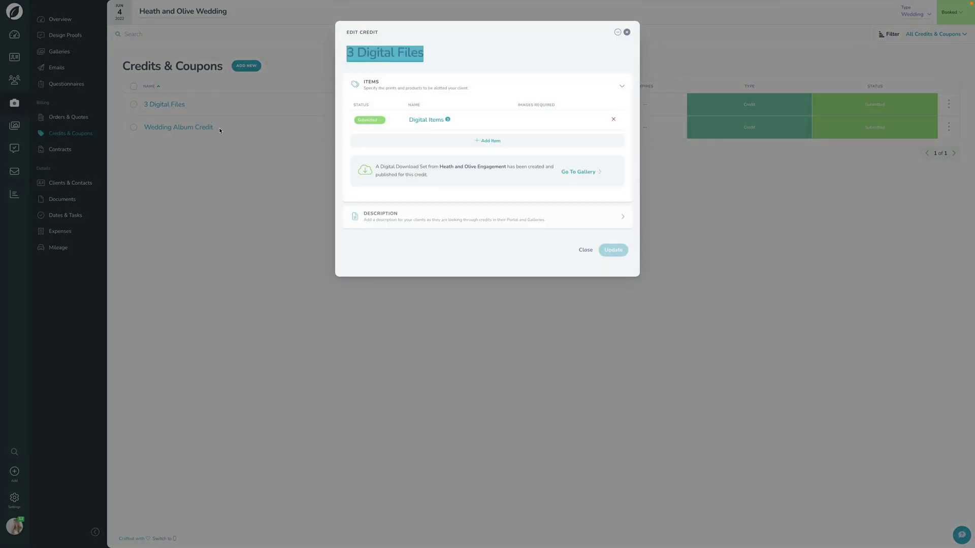
click(370, 121)
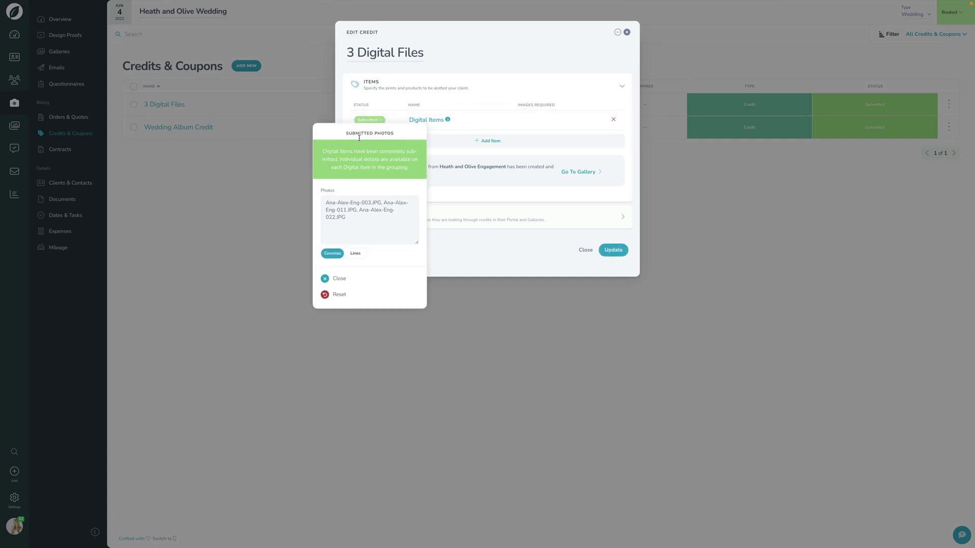
click(462, 248)
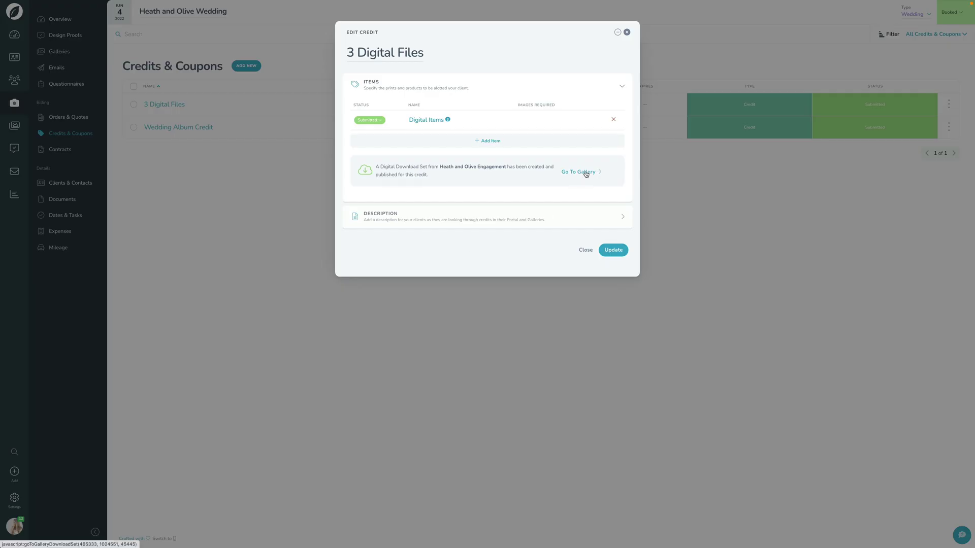
click(586, 174)
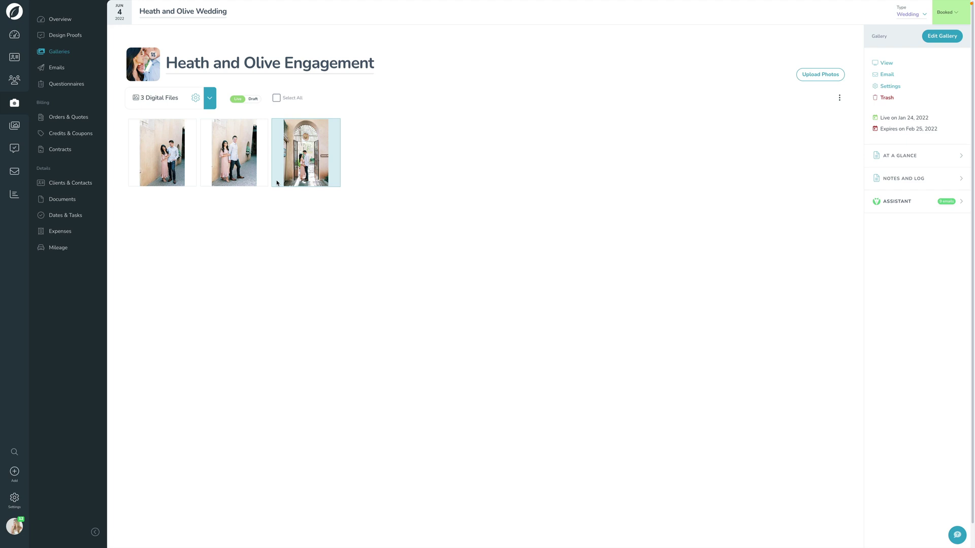
click(209, 98)
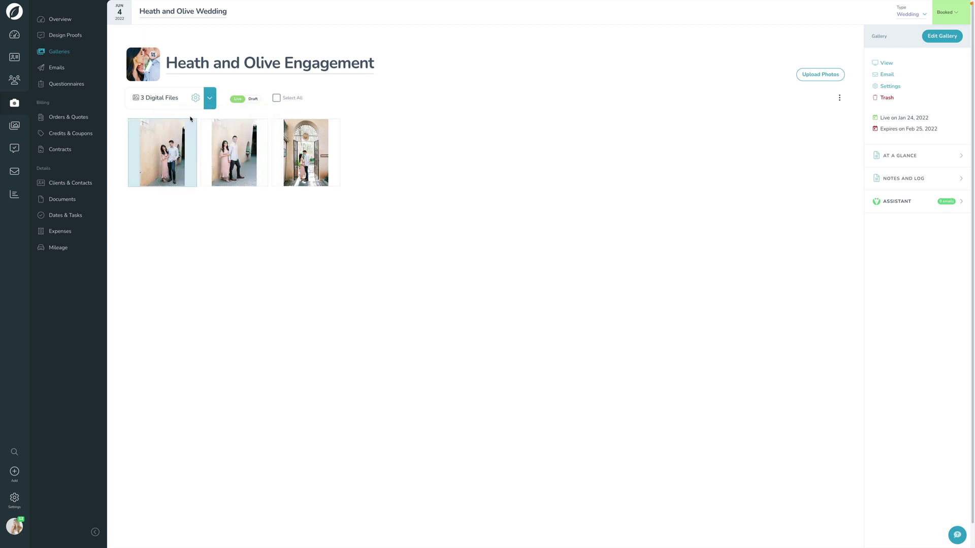
click(195, 99)
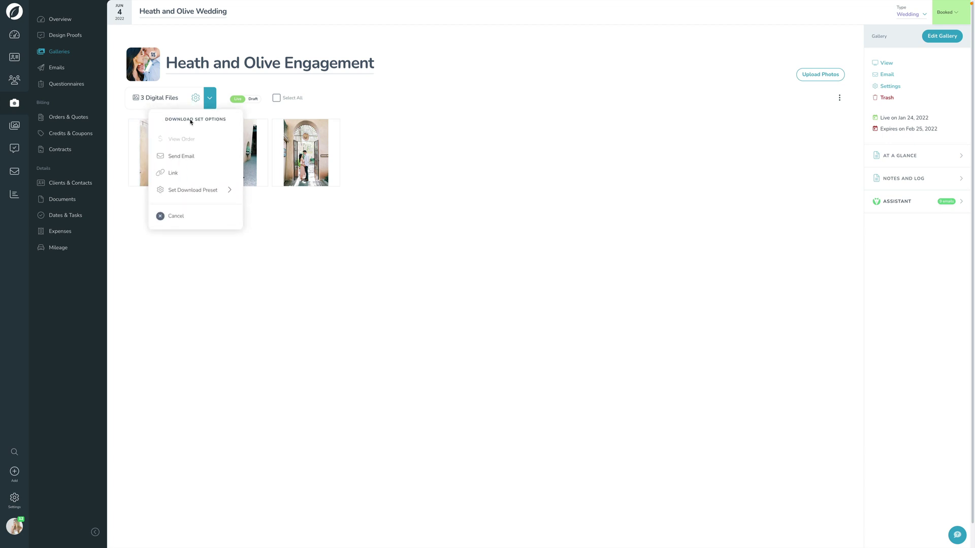
click(177, 190)
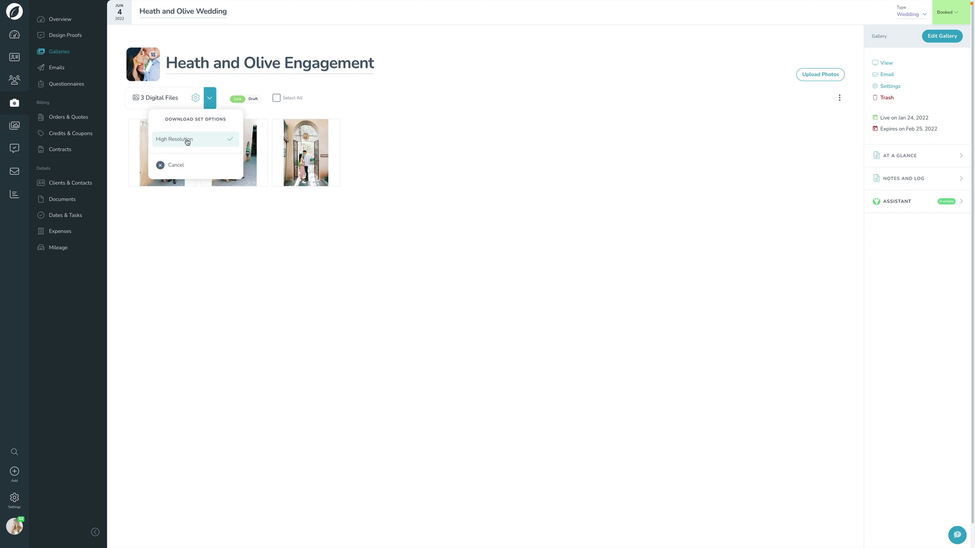
click(178, 169)
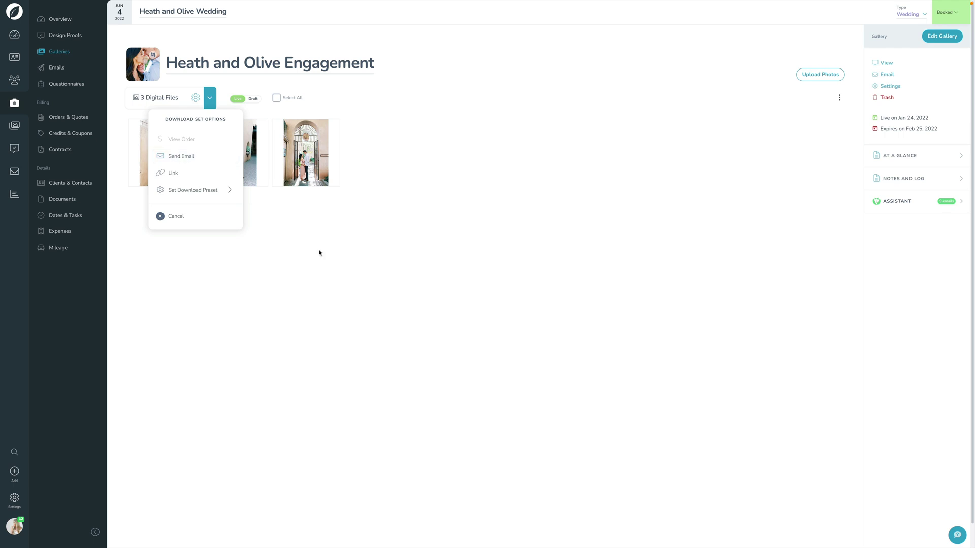
click(248, 87)
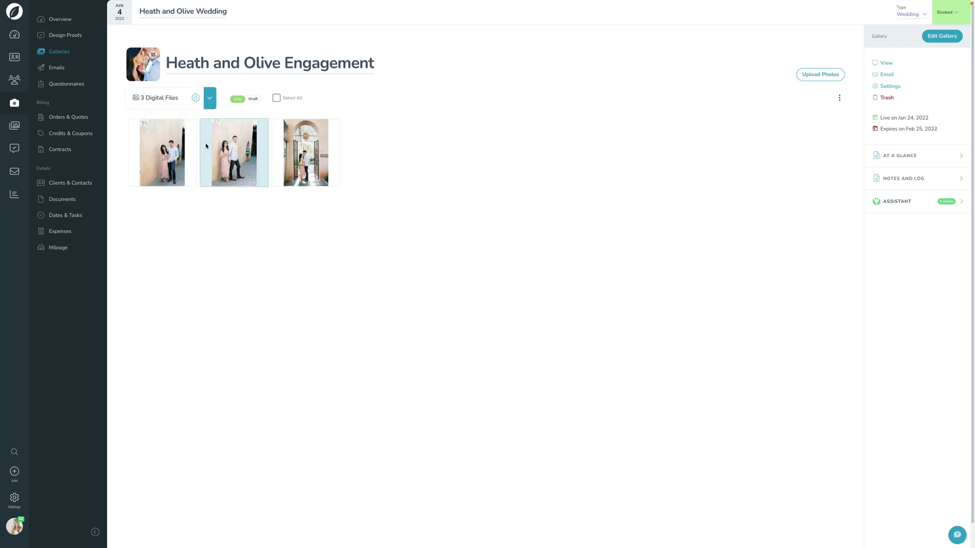
Create a download set named 'Free for you' using the High Resolution preset
click(207, 97)
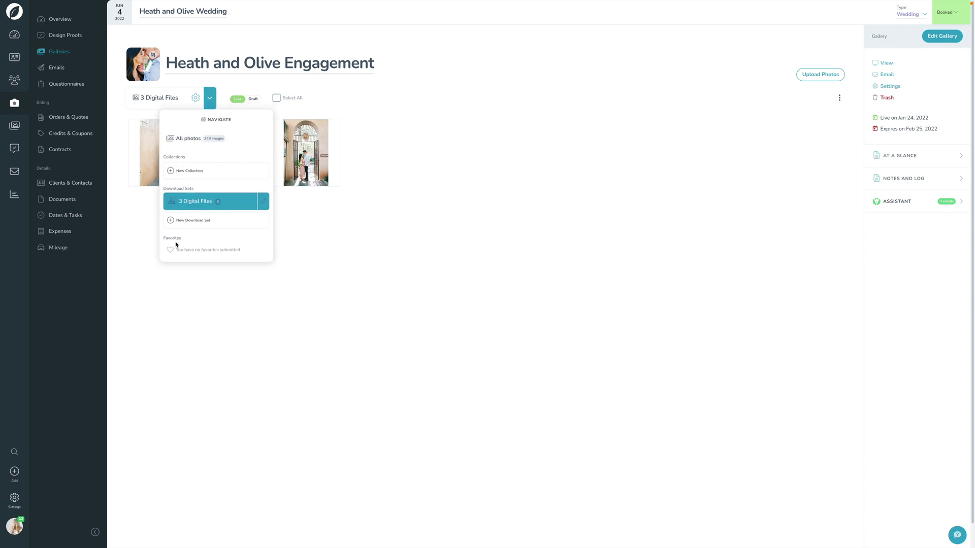
click(184, 221)
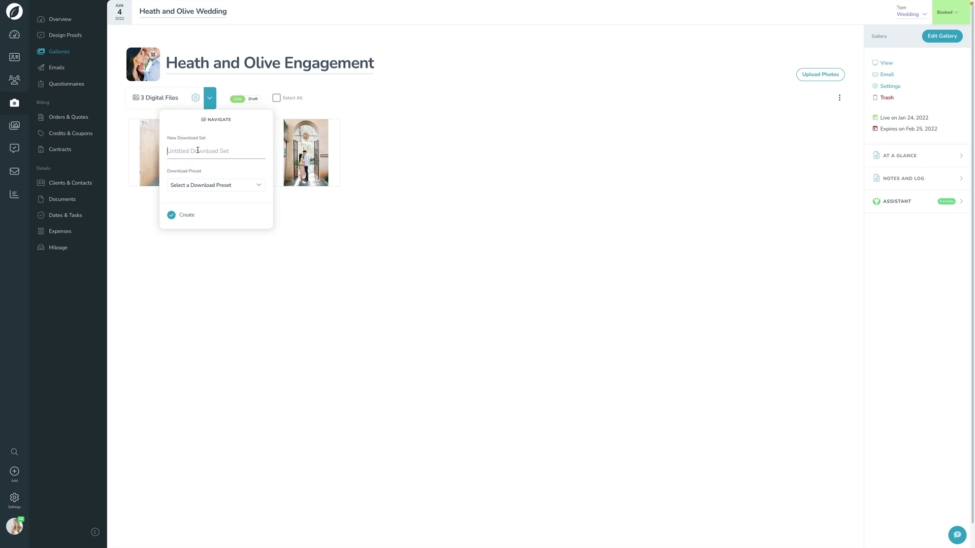
text(Fre)
click(198, 185)
click(196, 211)
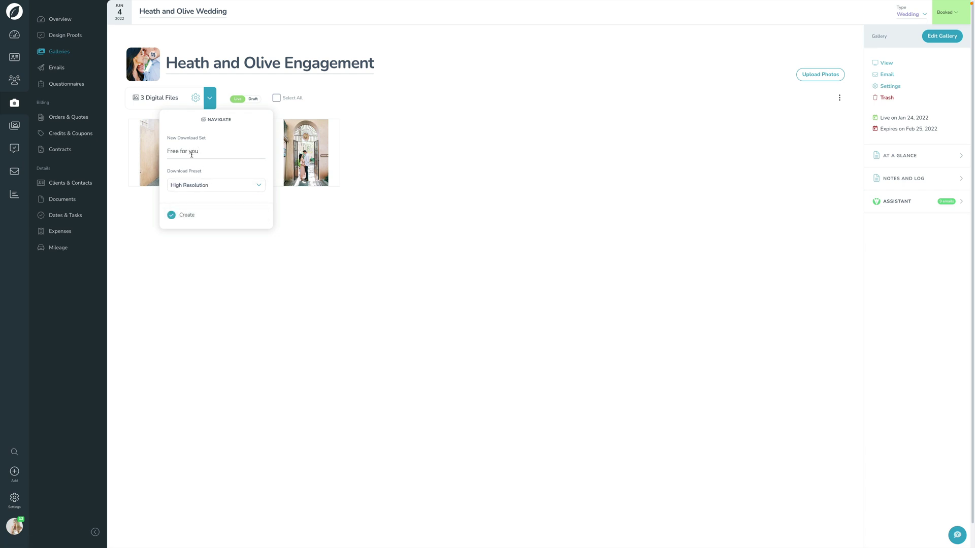
click(196, 219)
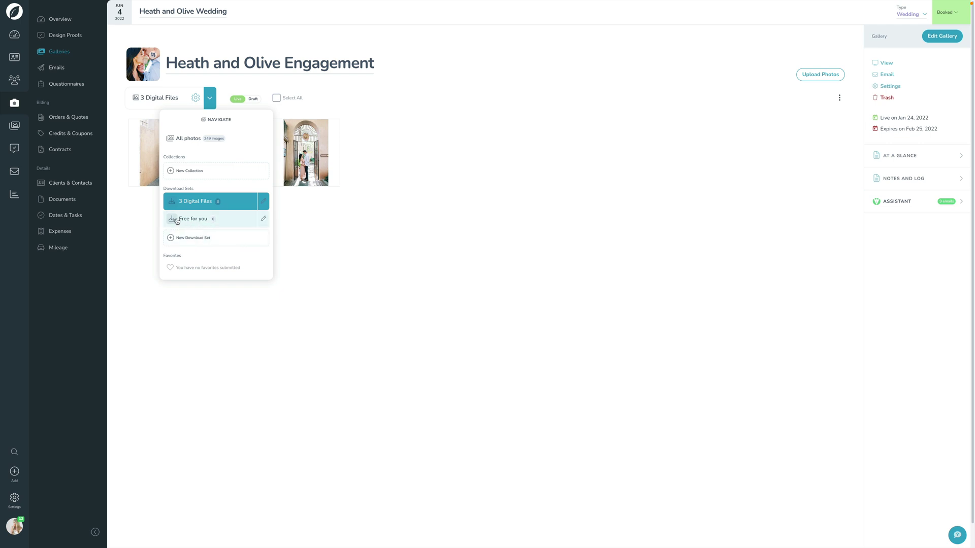
click(353, 284)
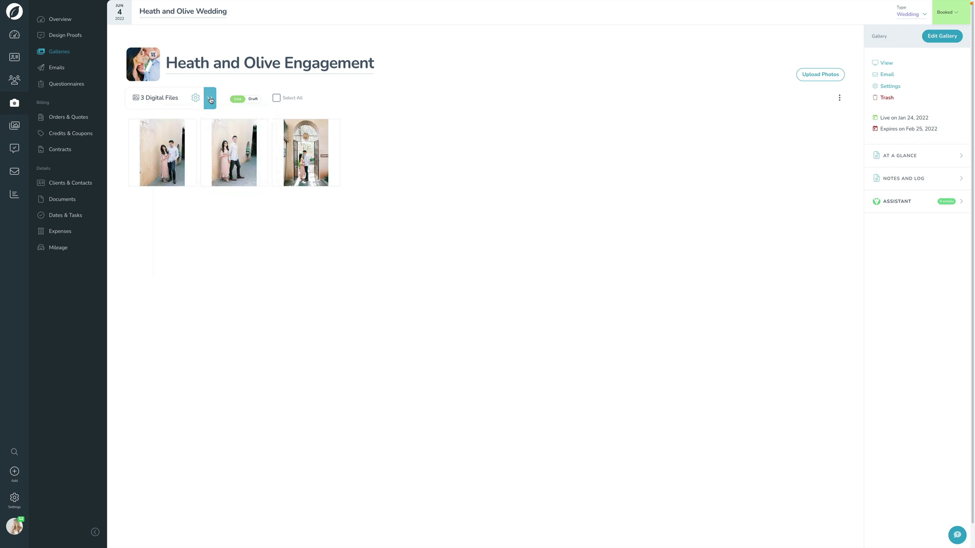
In All photos, select three engagement photos, including the blue-dress couple photo
click(209, 98)
click(189, 140)
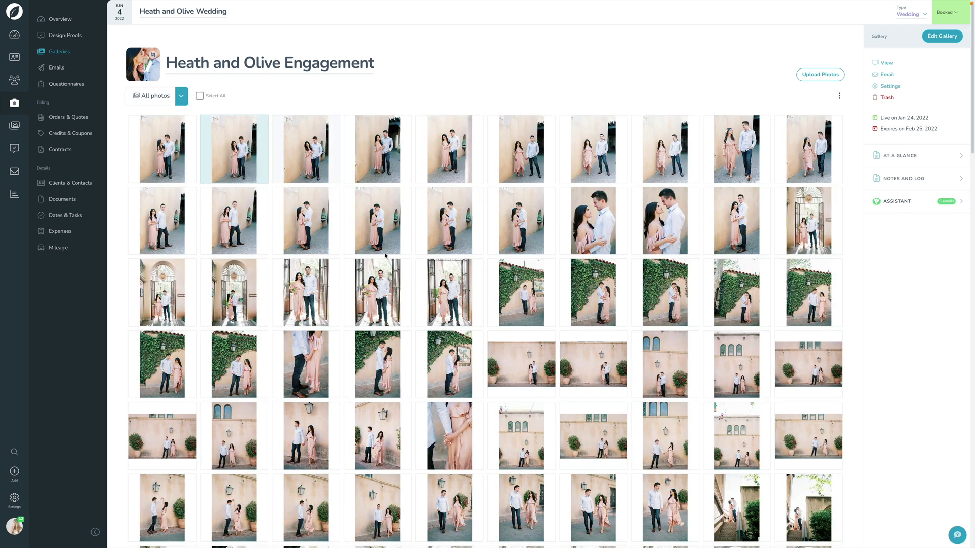
scroll(449, 274, down, 5)
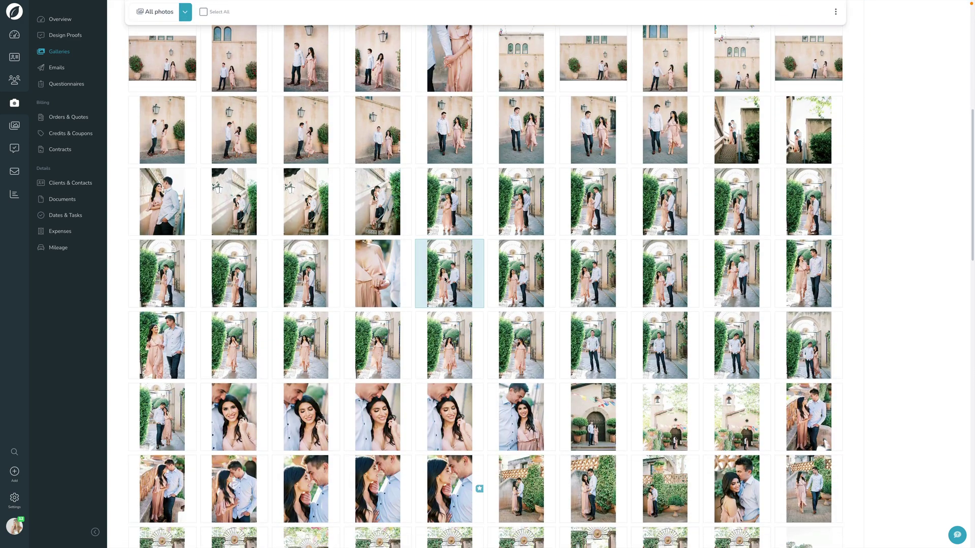
click(446, 278)
scroll(445, 279, down, 3)
click(506, 283)
scroll(506, 283, down, 3)
click(593, 382)
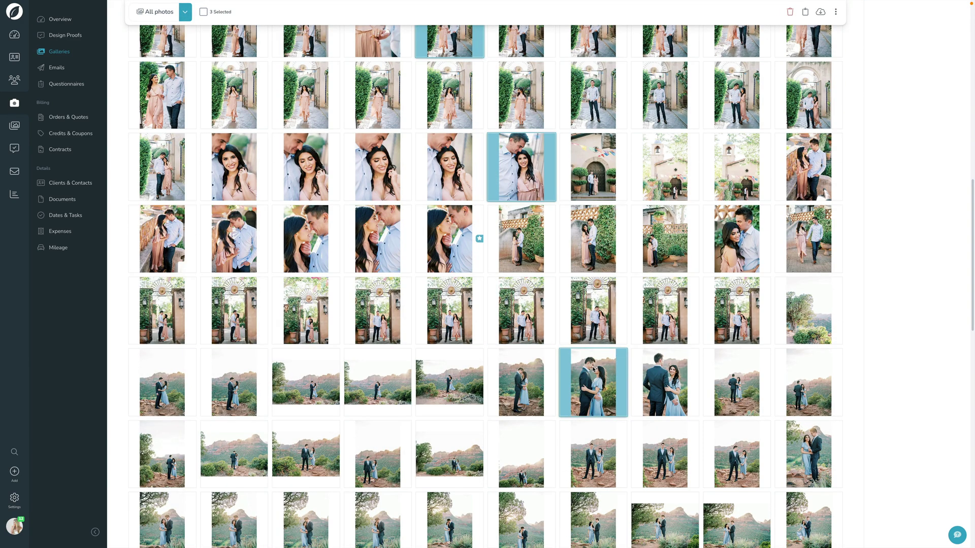
Copy the three selected photos into the Free for you download set and open that set
right_click(594, 276)
click(635, 313)
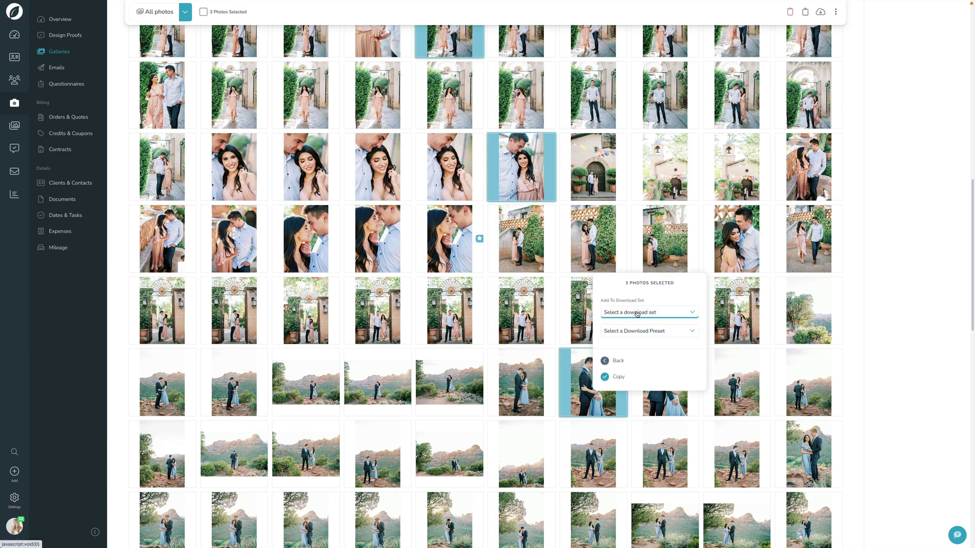
click(626, 313)
click(619, 348)
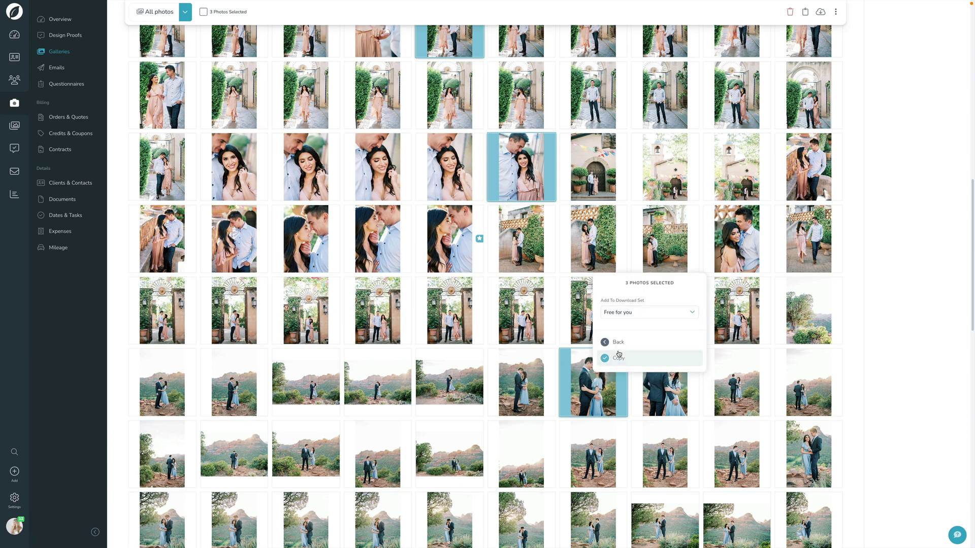
click(620, 359)
scroll(213, 144, up, 10)
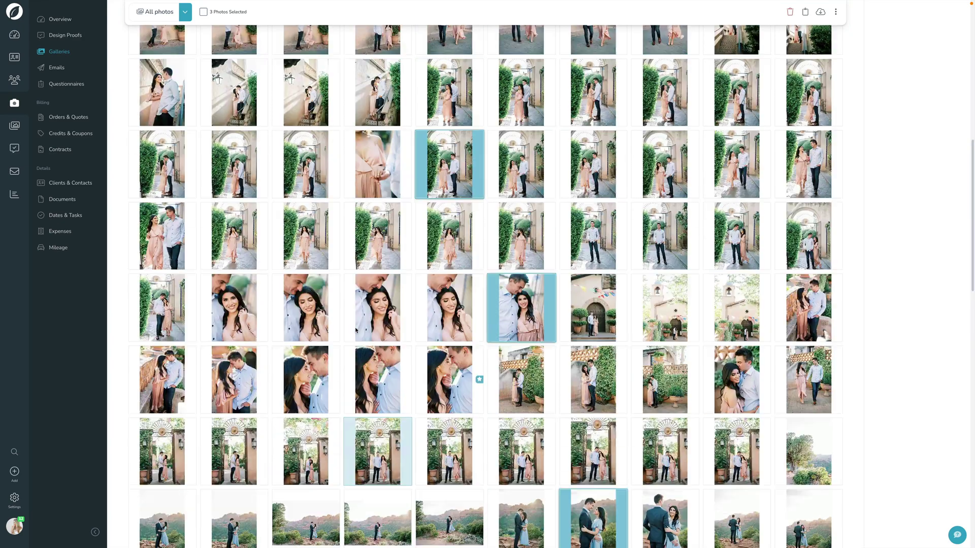
click(181, 99)
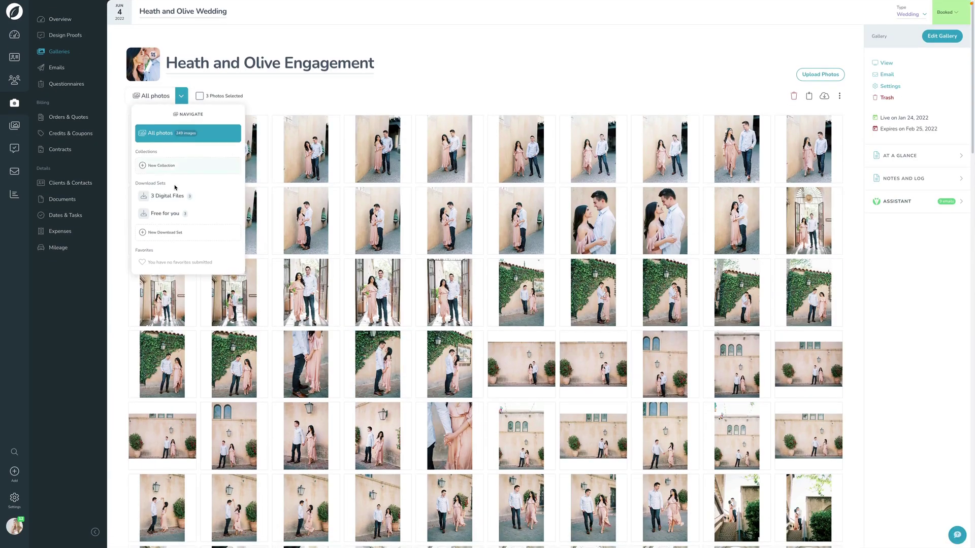
click(166, 215)
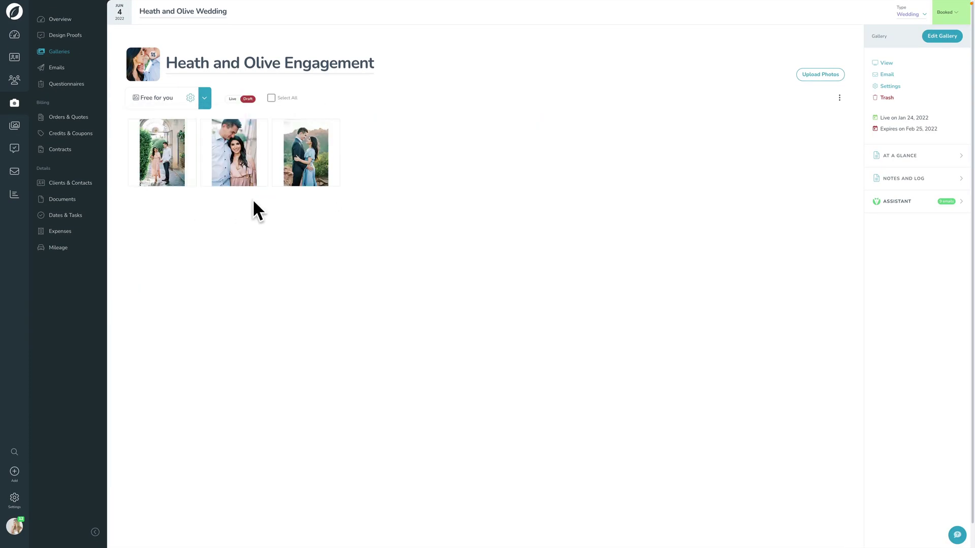
Publish the Free for you set via Send Email, draft the announcement, then close without saving
click(191, 100)
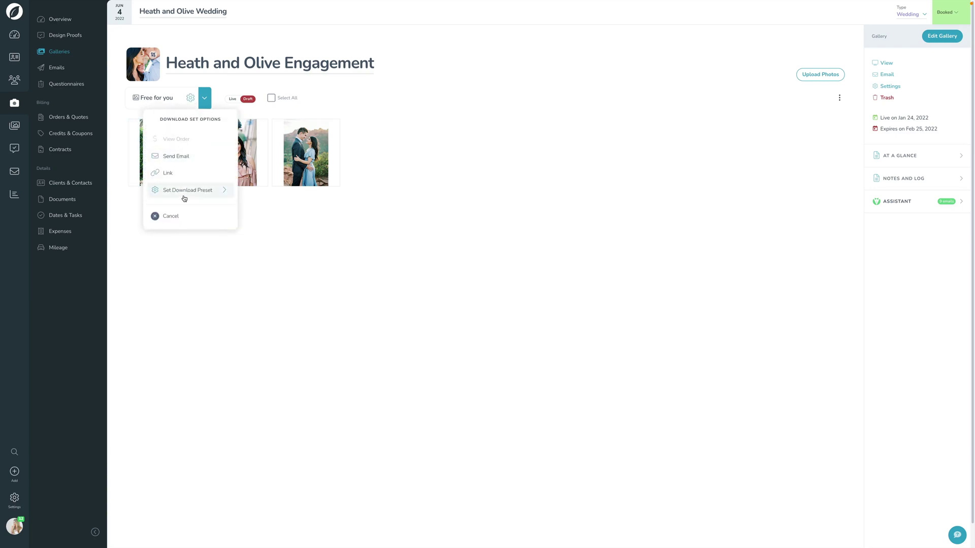
click(231, 99)
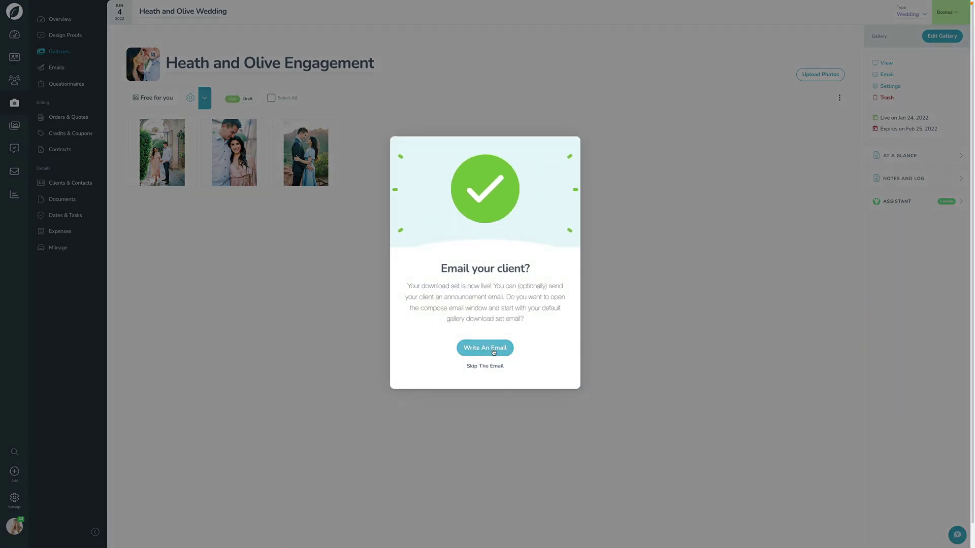
click(492, 350)
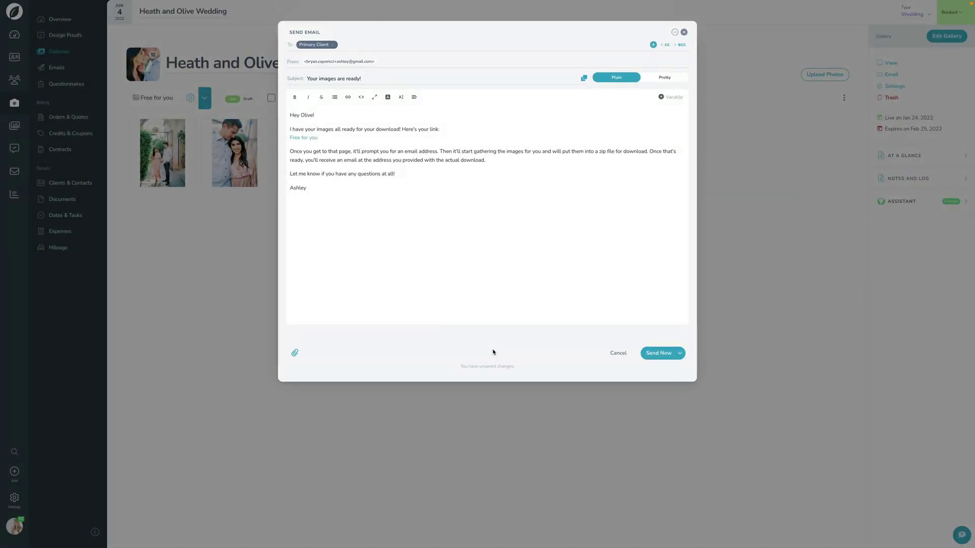
click(297, 139)
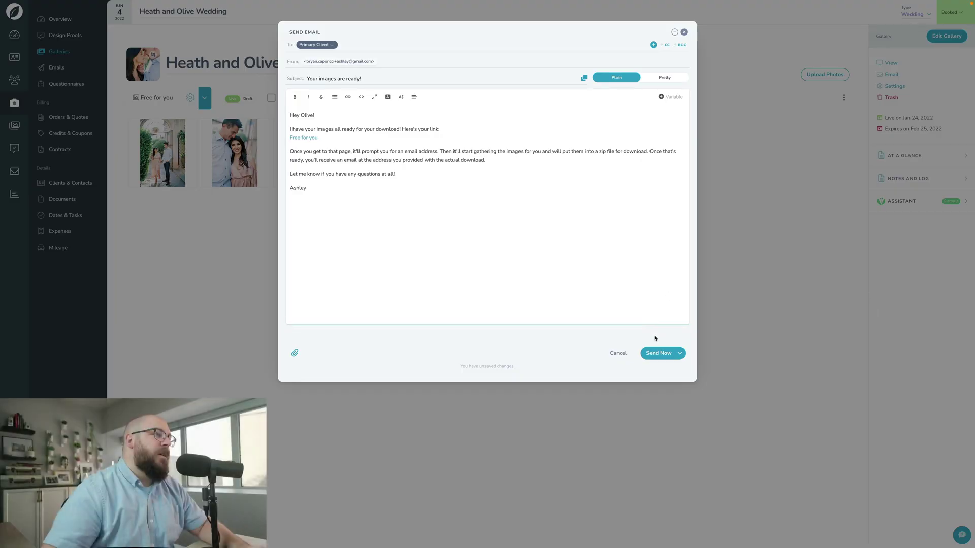
click(618, 354)
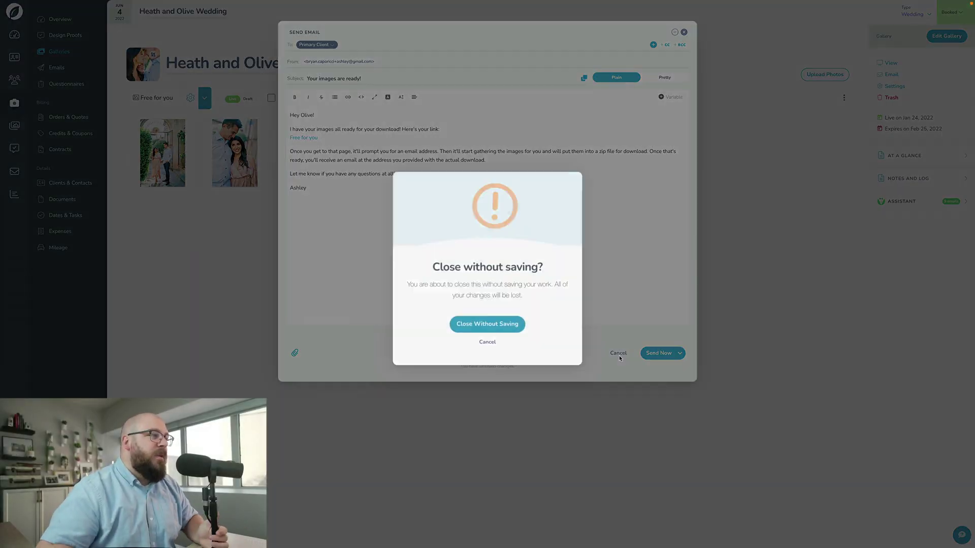
click(480, 323)
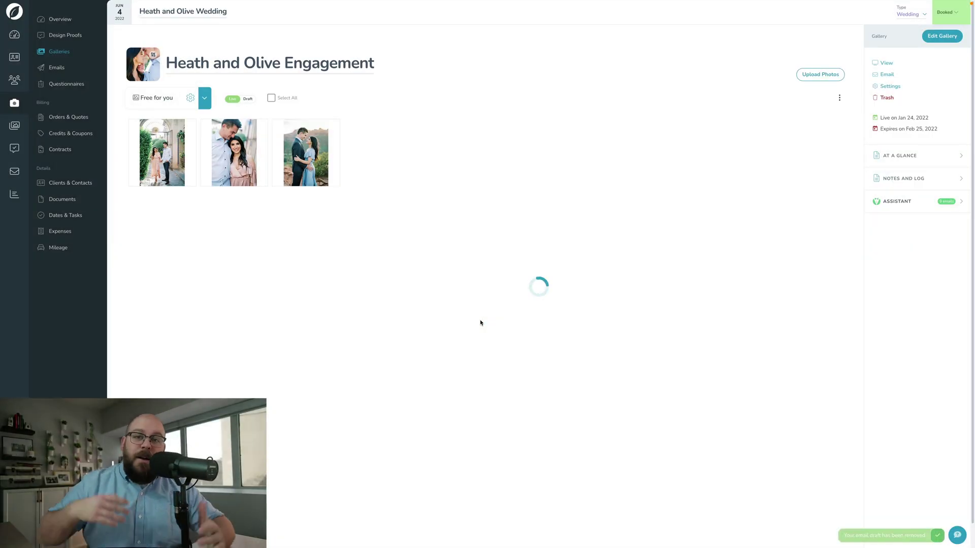